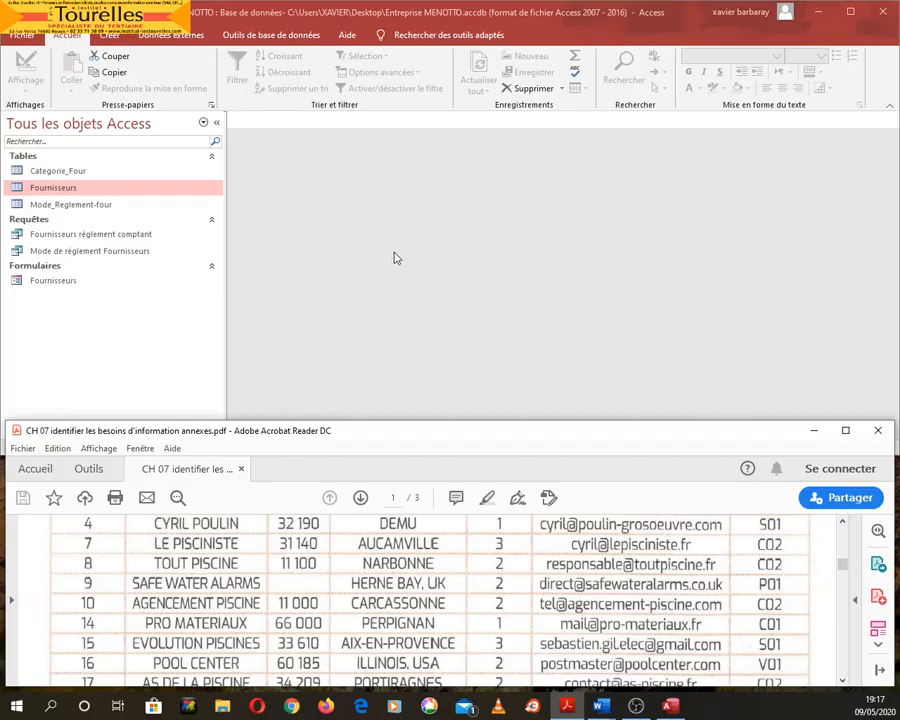
- Review the records of the Fournisseurs table and close it
{"action": "double_click", "coordinate": [44, 193]}
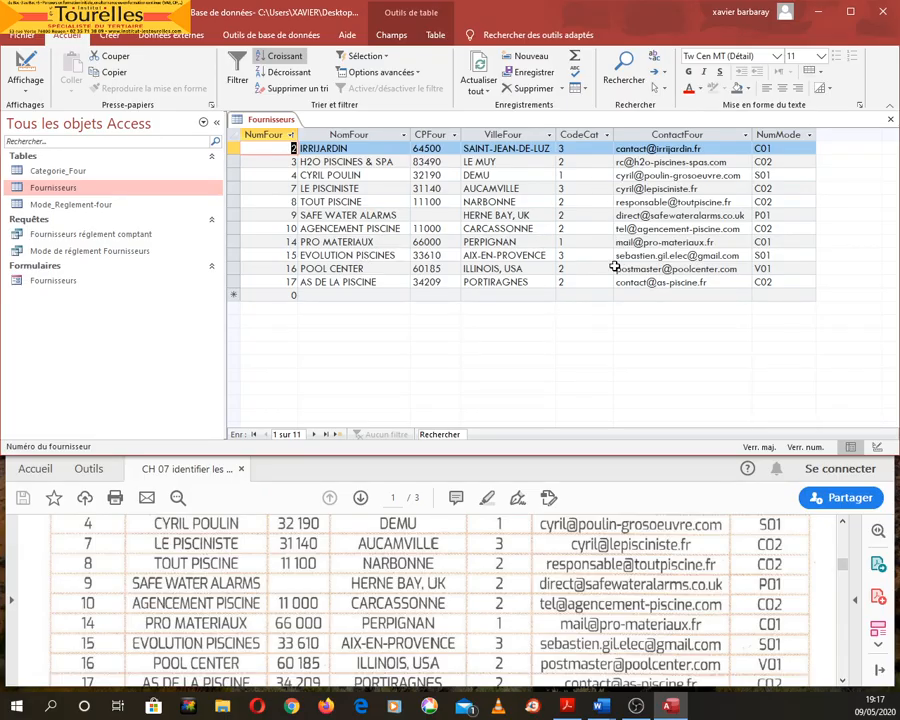
{"action": "left_click", "coordinate": [890, 121]}
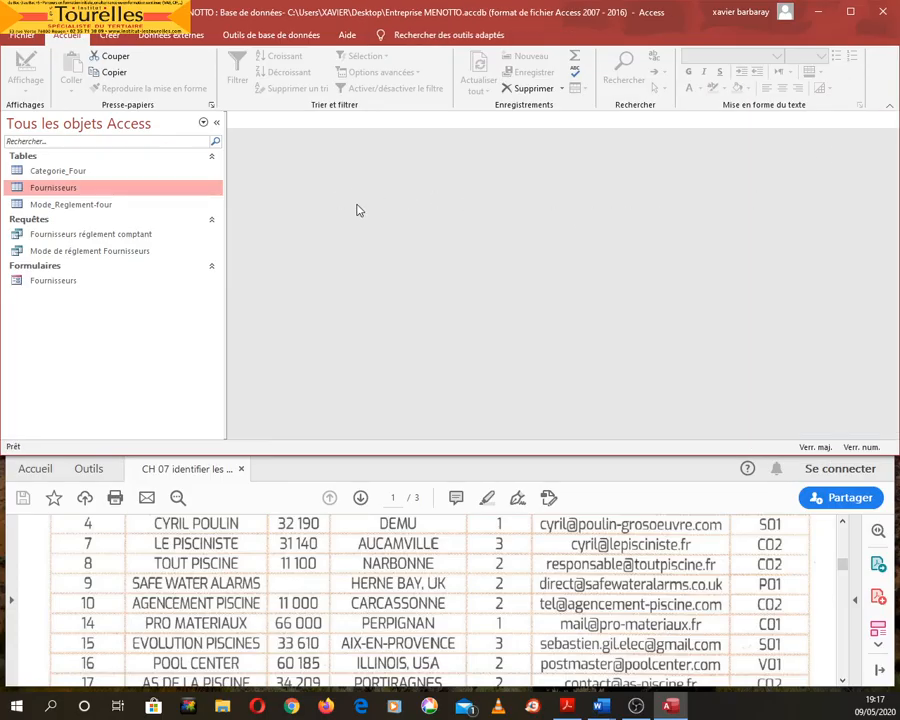
- Start a report with the report wizard from the Fournisseurs table, including the fields NomFour, CPFour and VilleFour
{"action": "left_click", "coordinate": [110, 36]}
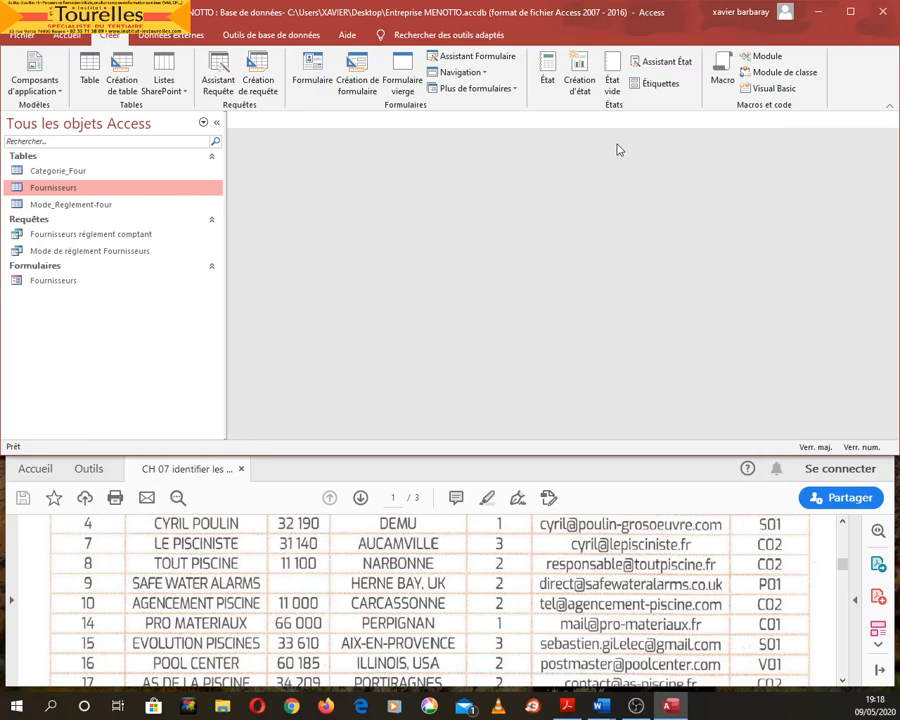
{"action": "left_click", "coordinate": [655, 63]}
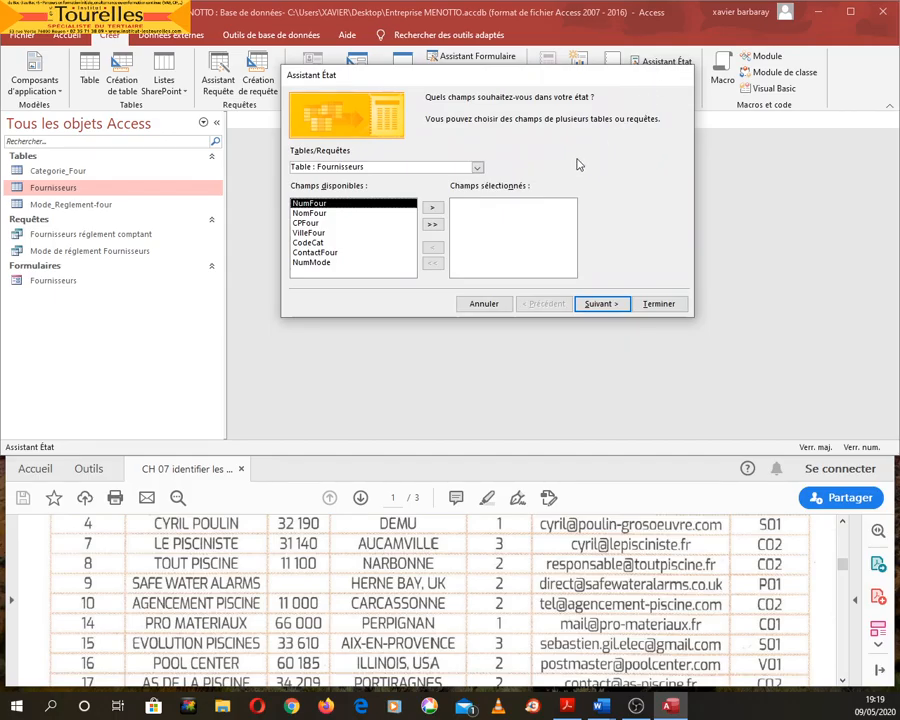
{"action": "left_click", "coordinate": [478, 169]}
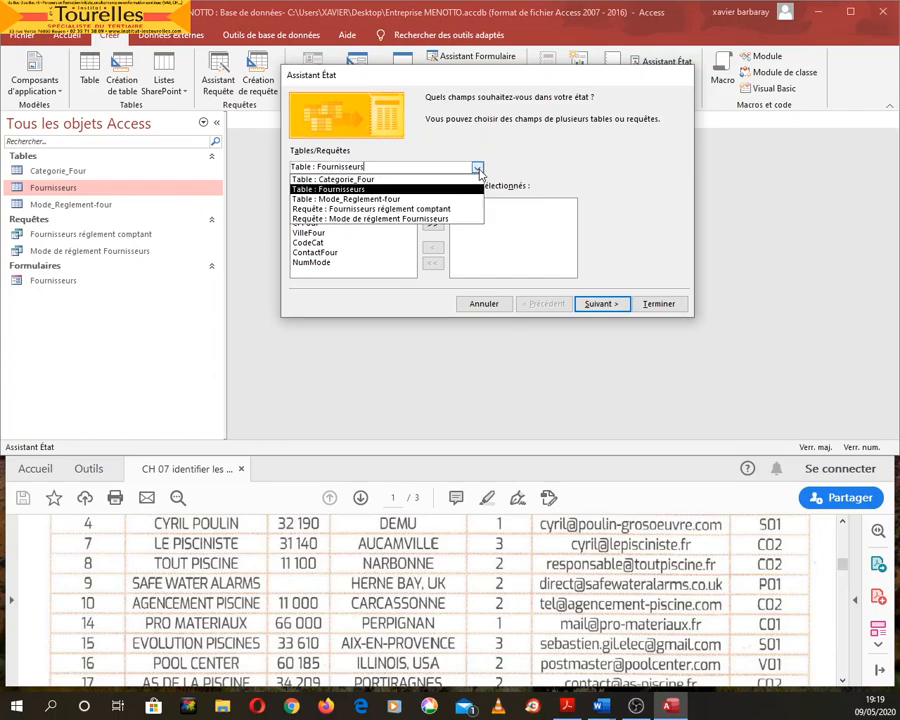
{"action": "left_click", "coordinate": [365, 190]}
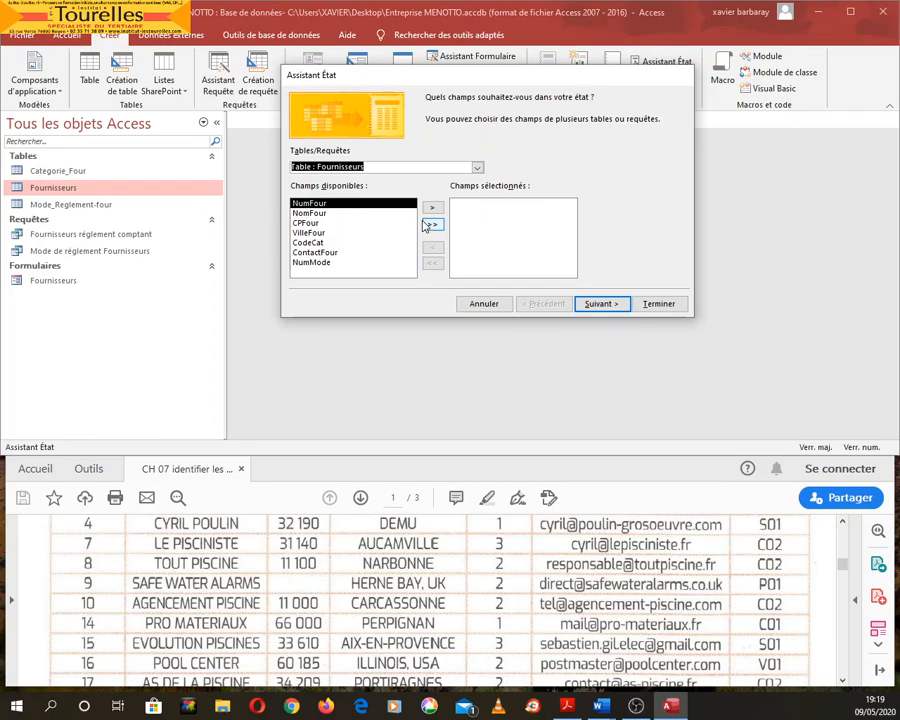
{"action": "left_click", "coordinate": [318, 213]}
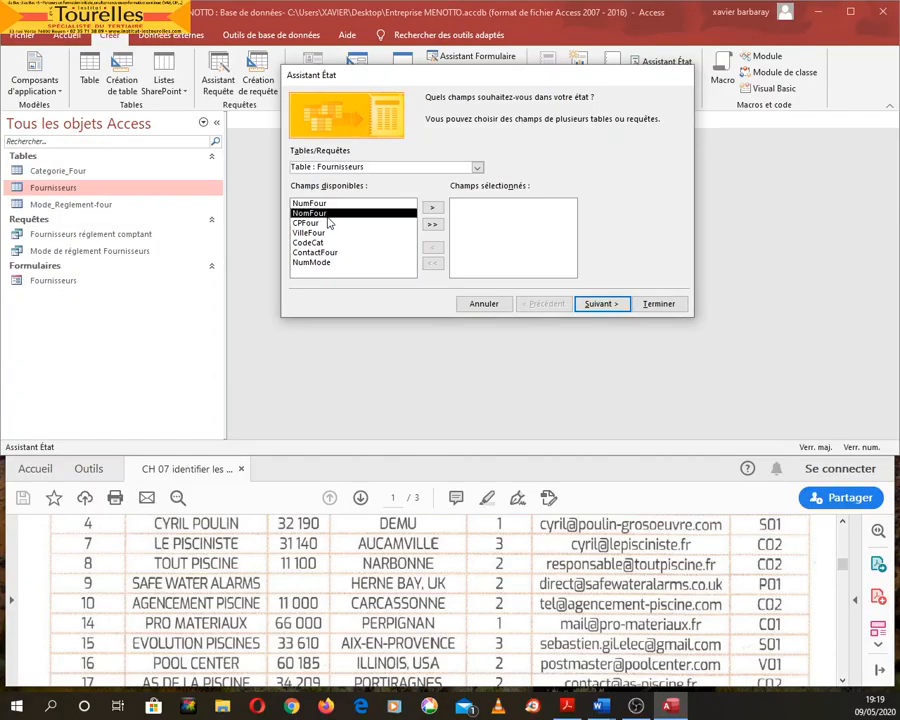
{"action": "left_click", "coordinate": [431, 208]}
{"action": "left_click", "coordinate": [434, 209]}
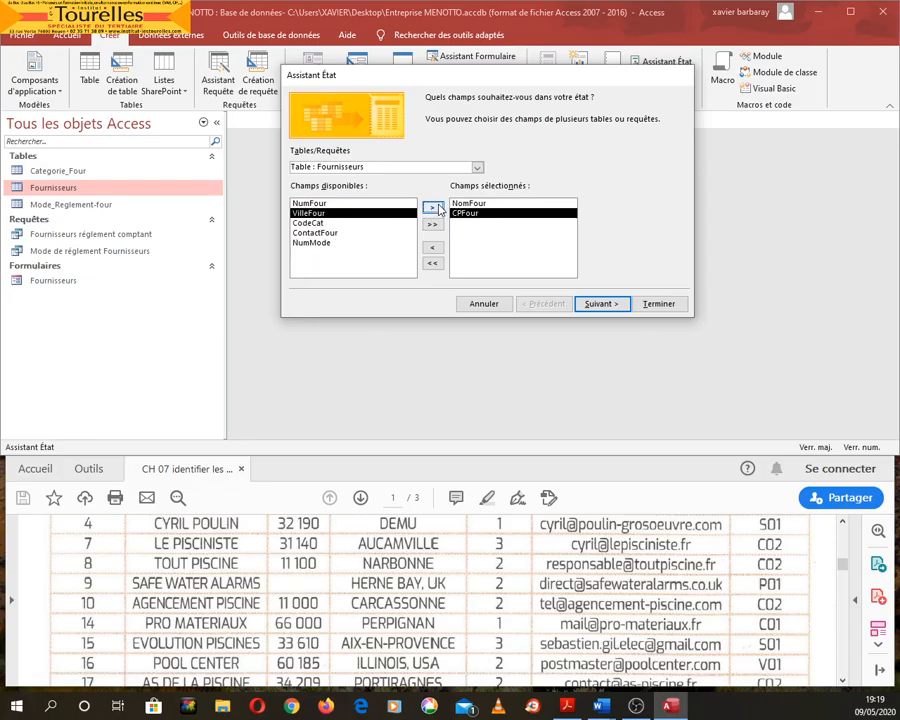
{"action": "left_click", "coordinate": [434, 208]}
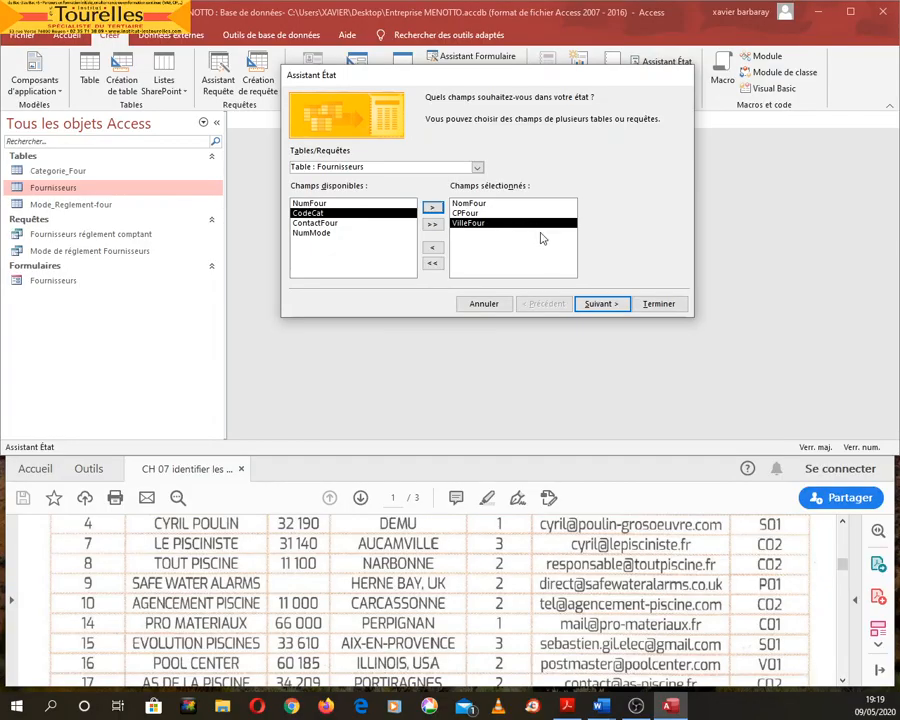
{"action": "left_click", "coordinate": [601, 304]}
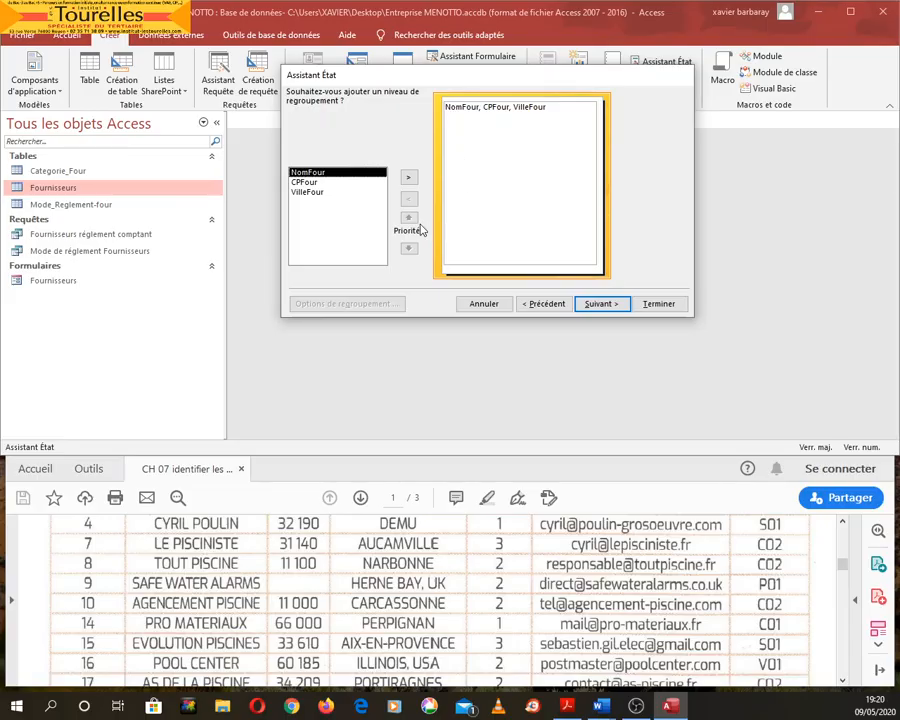
- Leave the report without a grouping level and sort its records by NomFour in ascending order
{"action": "left_click", "coordinate": [408, 177]}
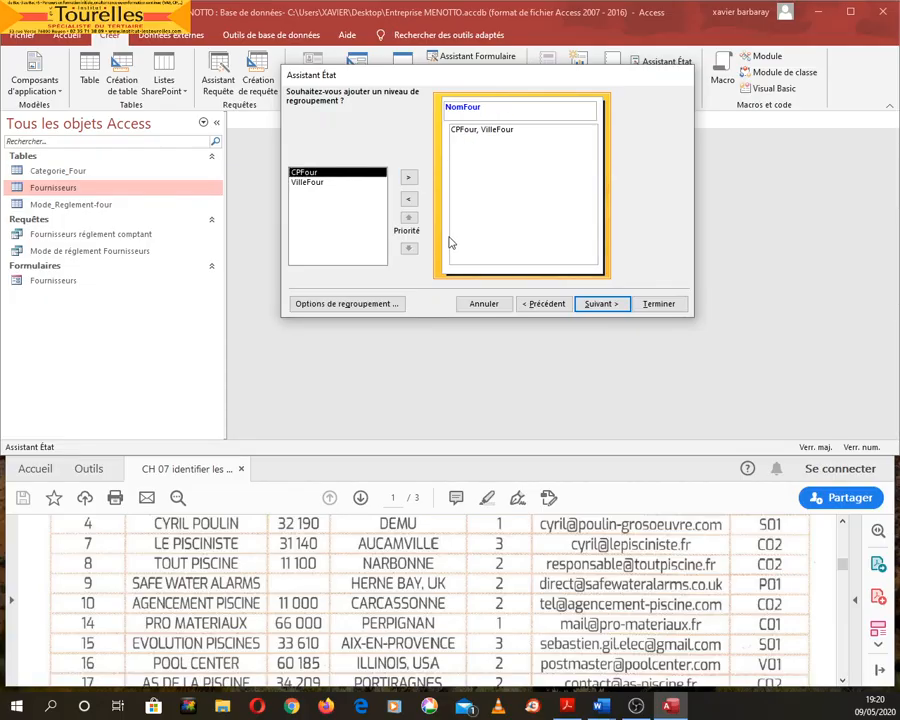
{"action": "left_click", "coordinate": [408, 199]}
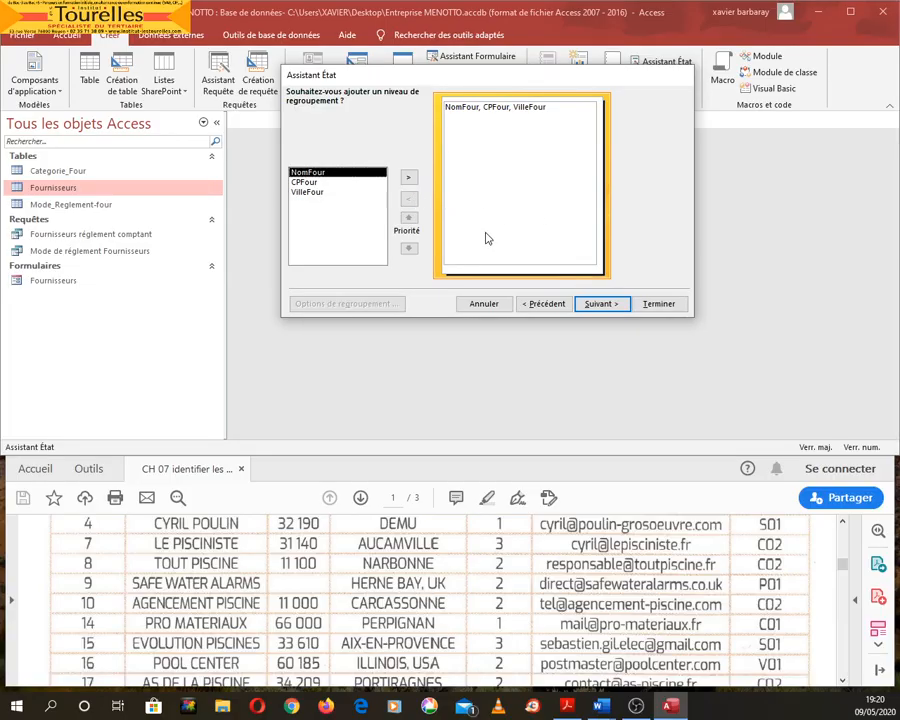
{"action": "left_click", "coordinate": [602, 305]}
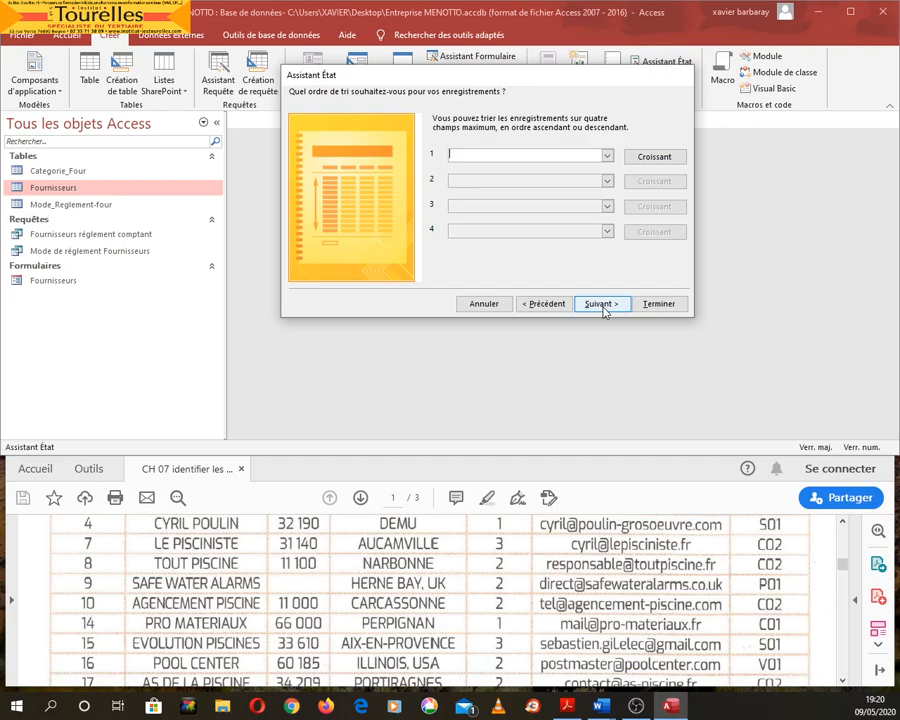
{"action": "left_click", "coordinate": [607, 157]}
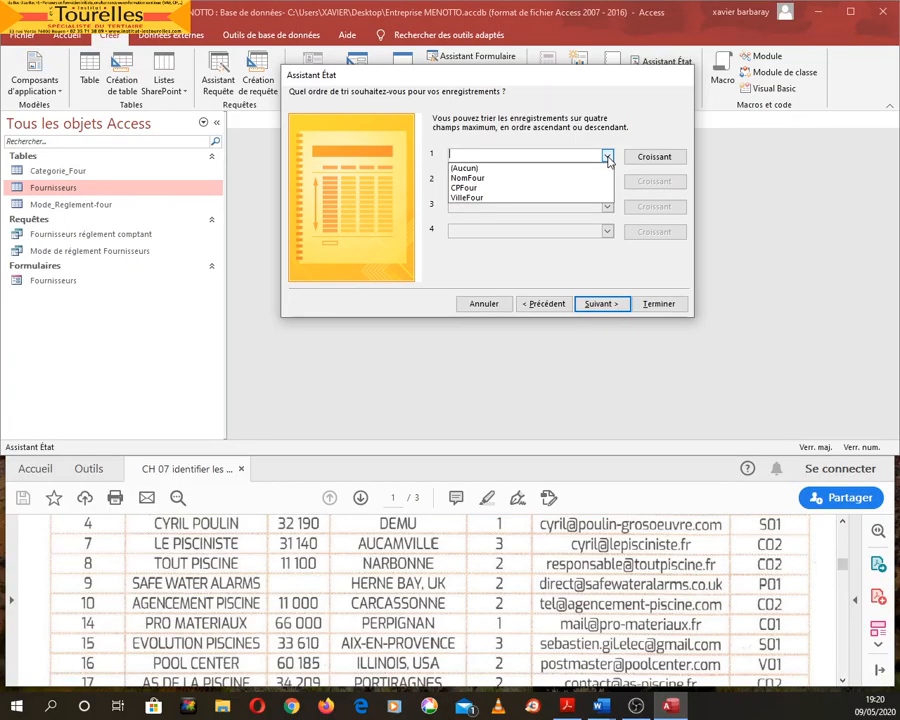
{"action": "left_click", "coordinate": [493, 178]}
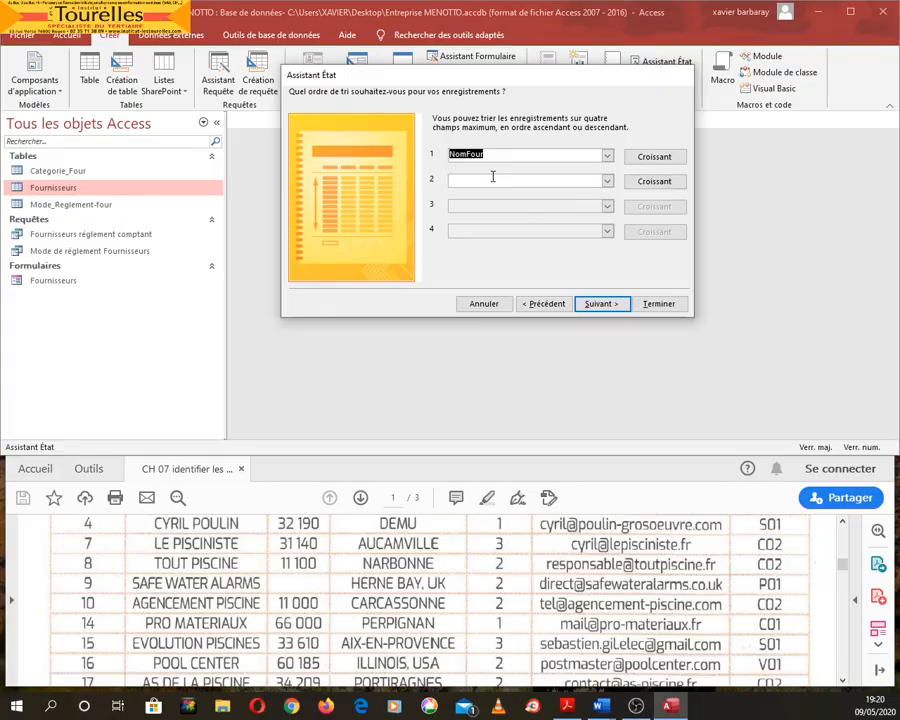
{"action": "left_click", "coordinate": [612, 306]}
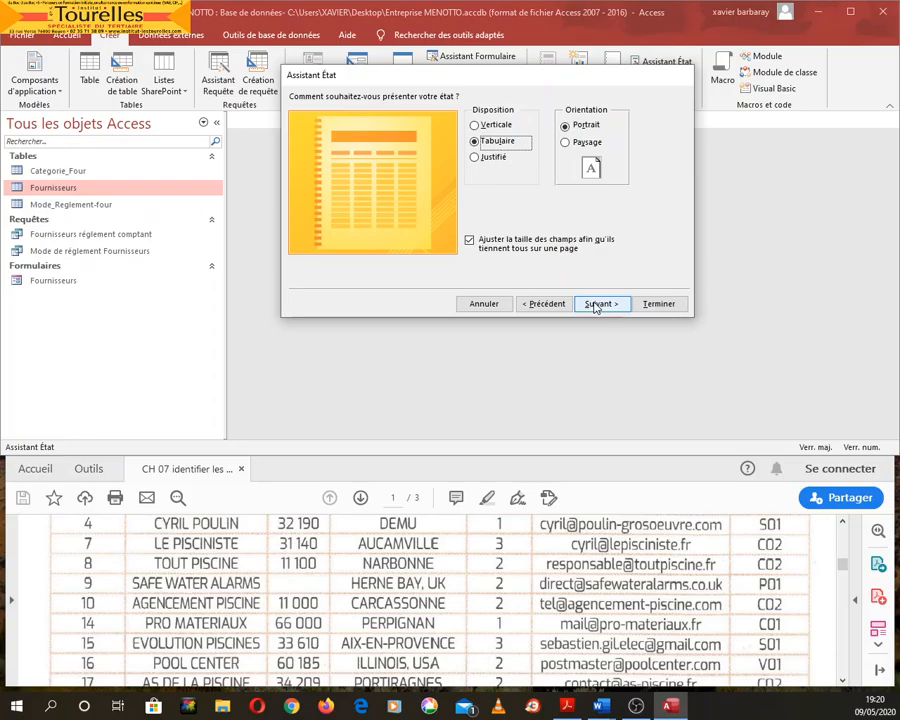
- Choose the Verticale layout in portrait orientation and finish the report titled Fournisseurs, opening it in preview
{"action": "left_click", "coordinate": [491, 128]}
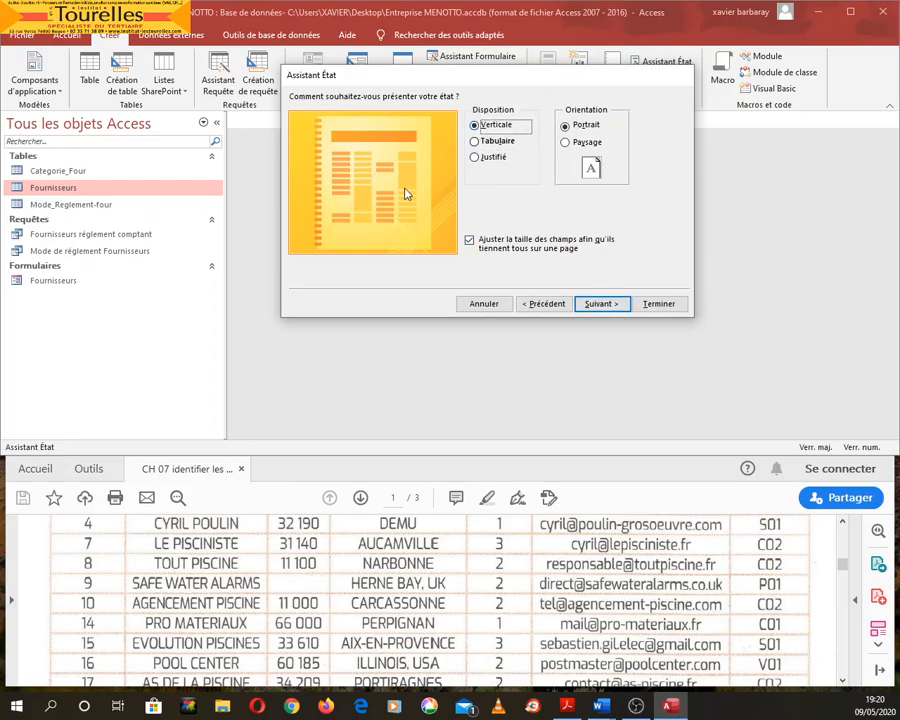
{"action": "left_click", "coordinate": [502, 146]}
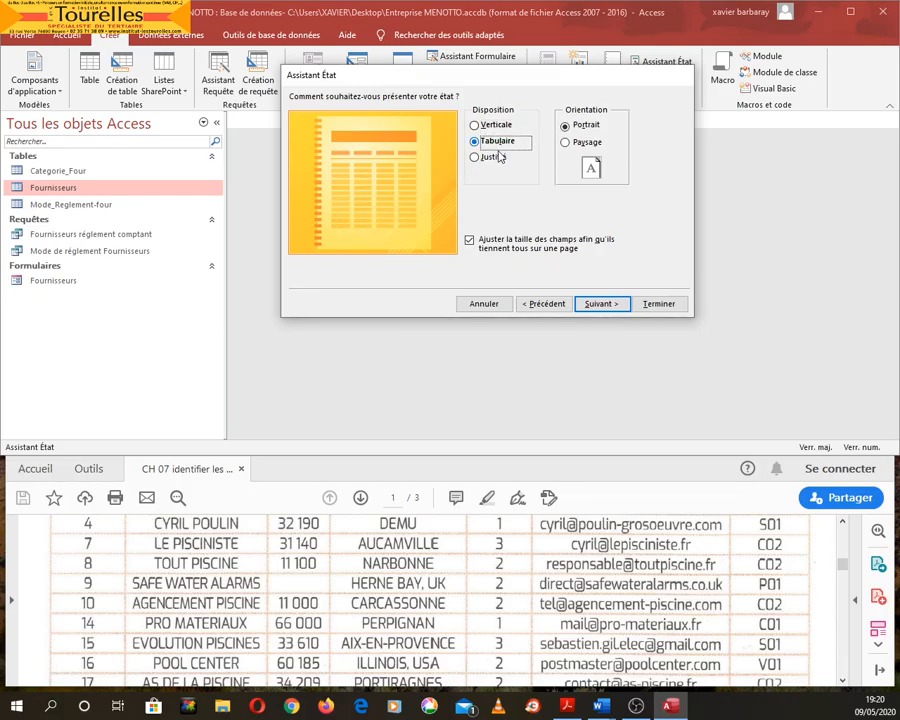
{"action": "left_click", "coordinate": [498, 158]}
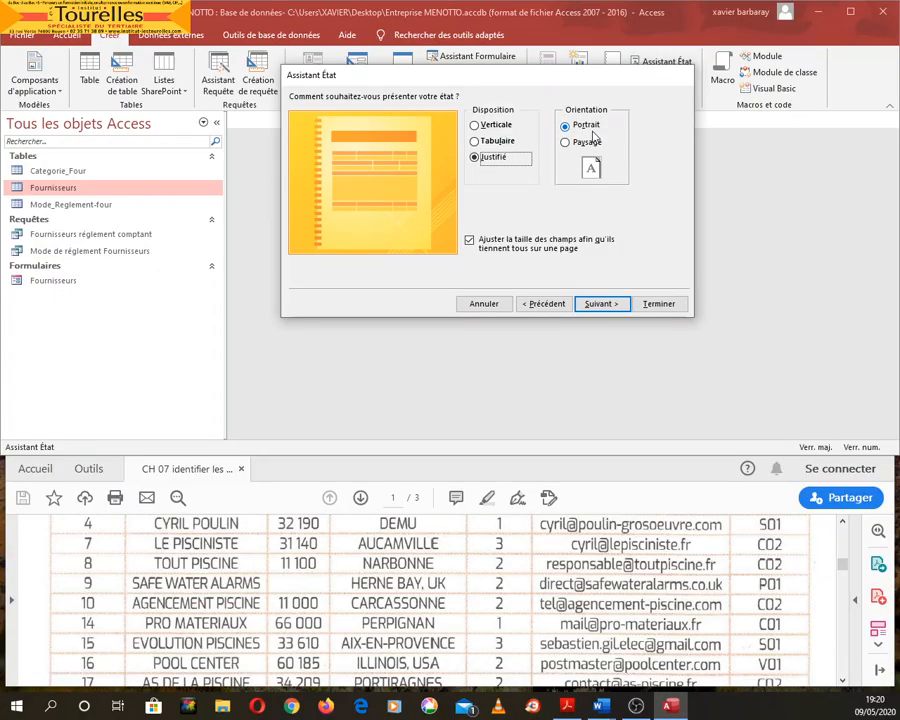
{"action": "left_click", "coordinate": [499, 127]}
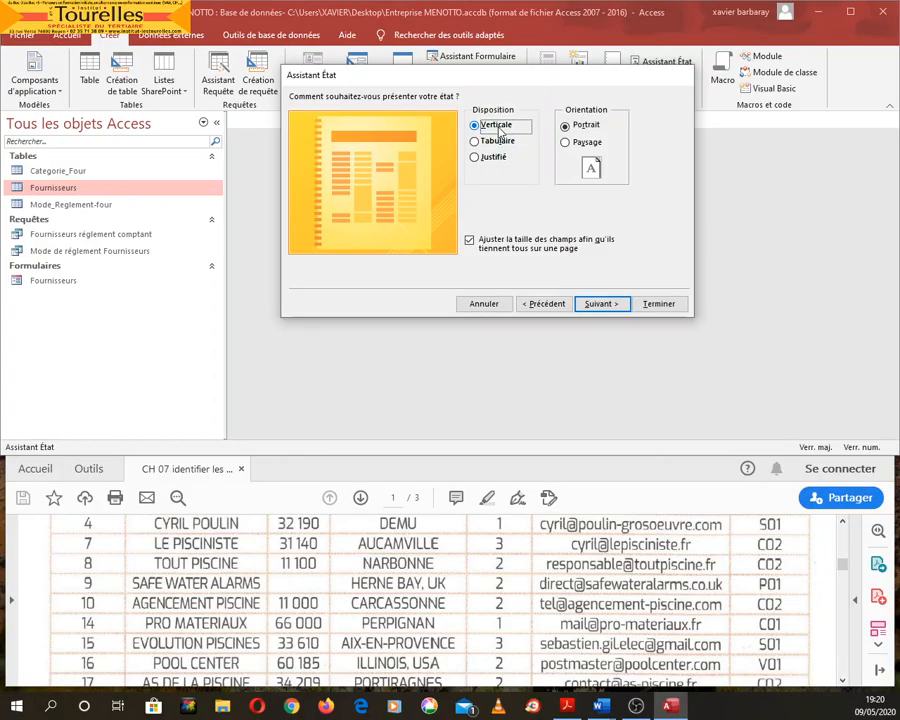
{"action": "left_click", "coordinate": [598, 306]}
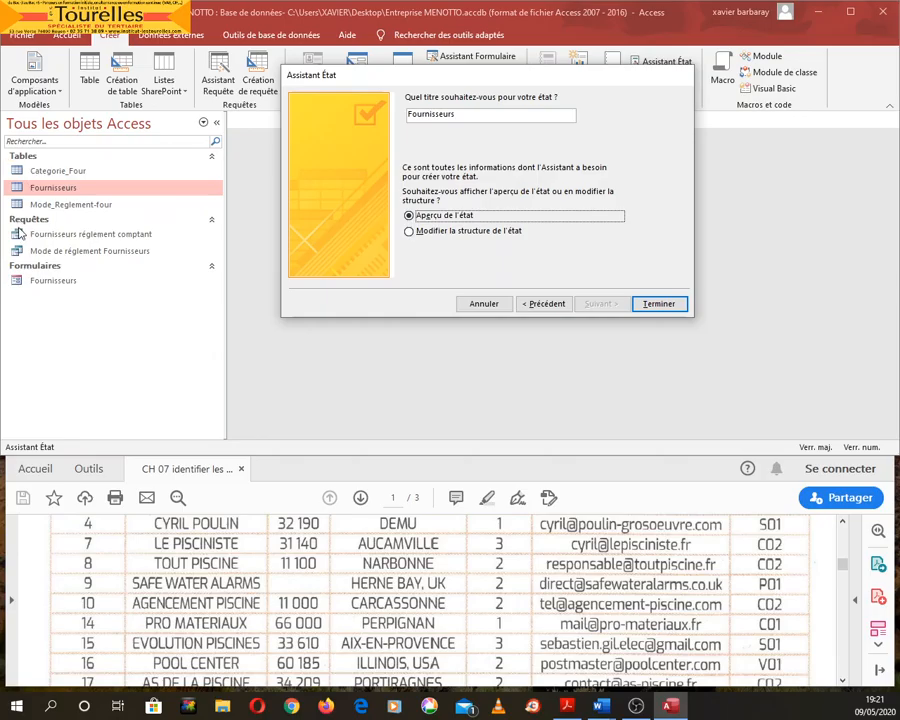
{"action": "left_click", "coordinate": [669, 309]}
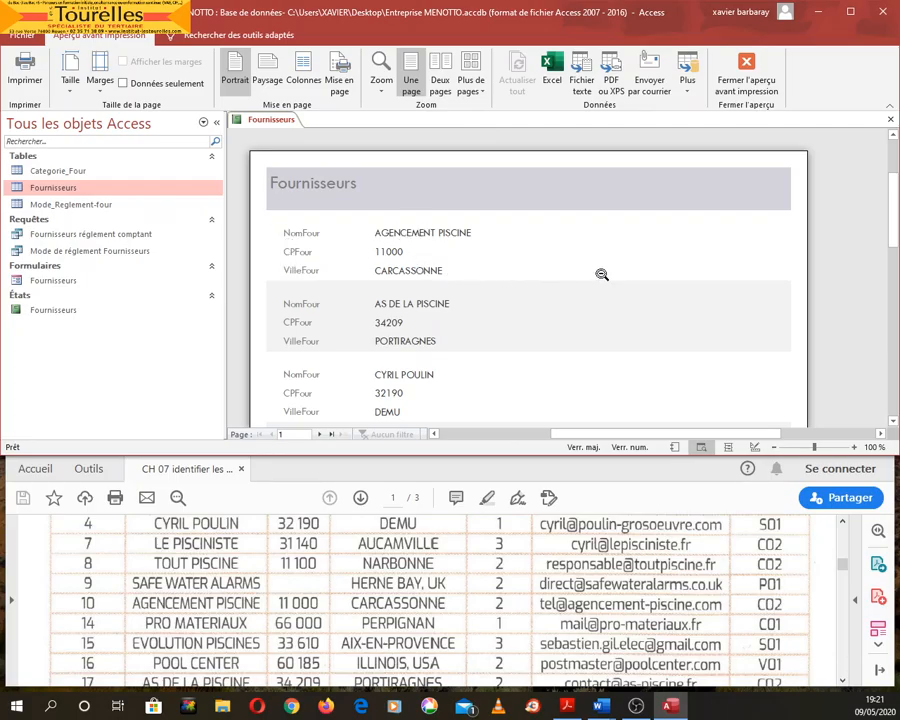
- Look through the supplier records in the Fournisseurs report's print preview and close the report
{"action": "scroll", "coordinate": [618, 284], "scroll_direction": "down", "scroll_amount": 5}
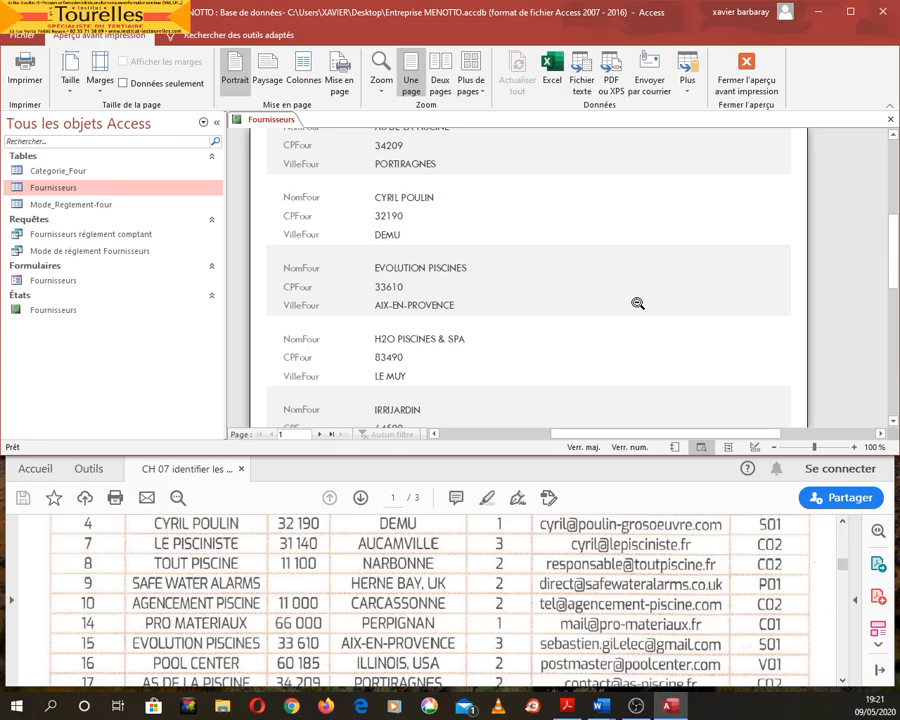
{"action": "scroll", "coordinate": [655, 294], "scroll_direction": "down", "scroll_amount": 1}
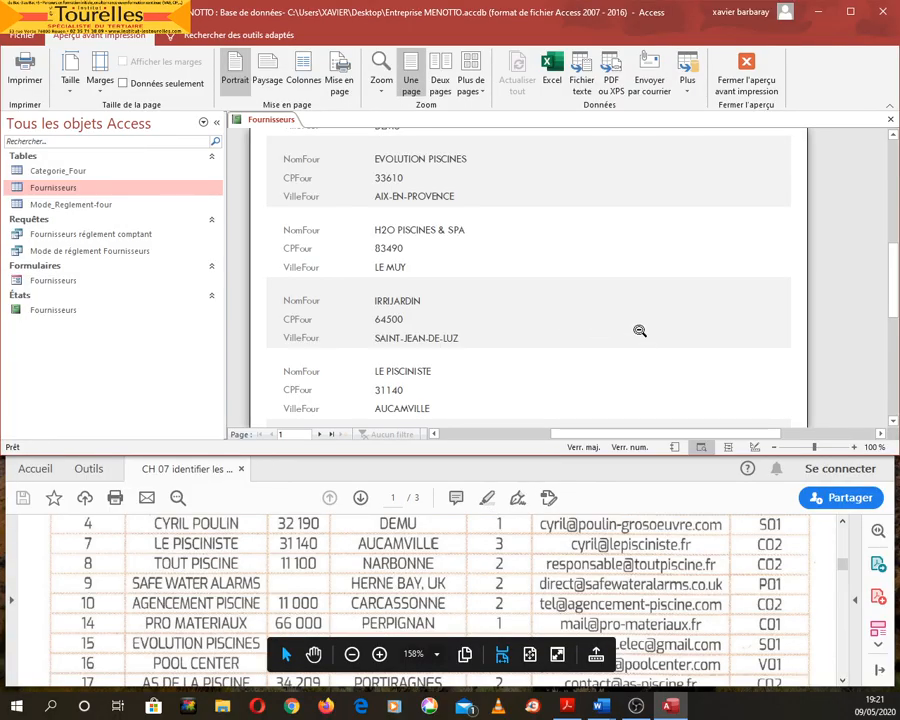
{"action": "scroll", "coordinate": [639, 330], "scroll_direction": "up", "scroll_amount": 6}
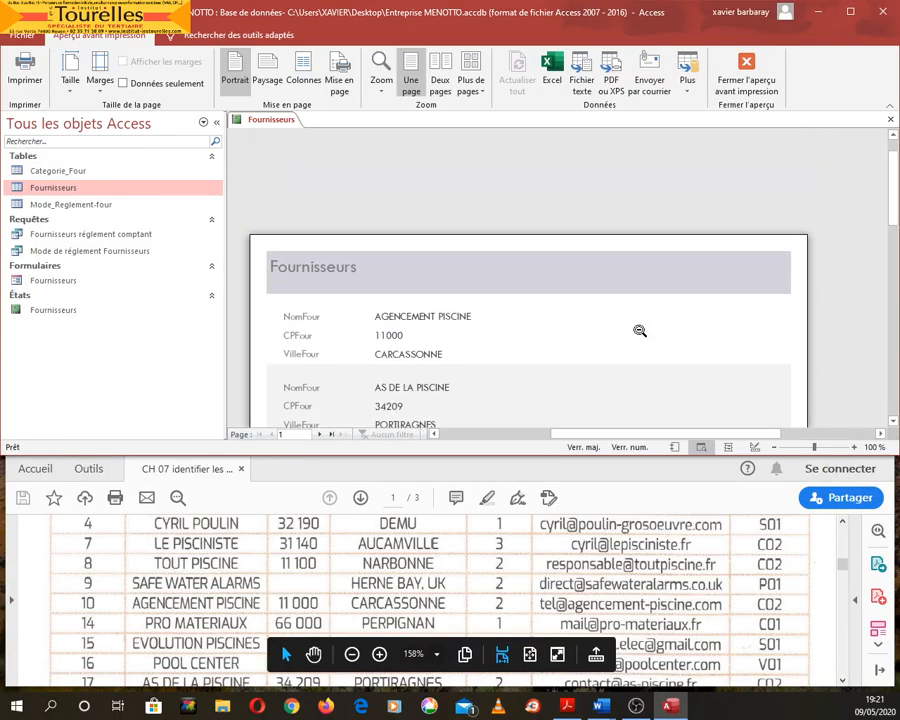
{"action": "scroll", "coordinate": [635, 315], "scroll_direction": "down", "scroll_amount": 2}
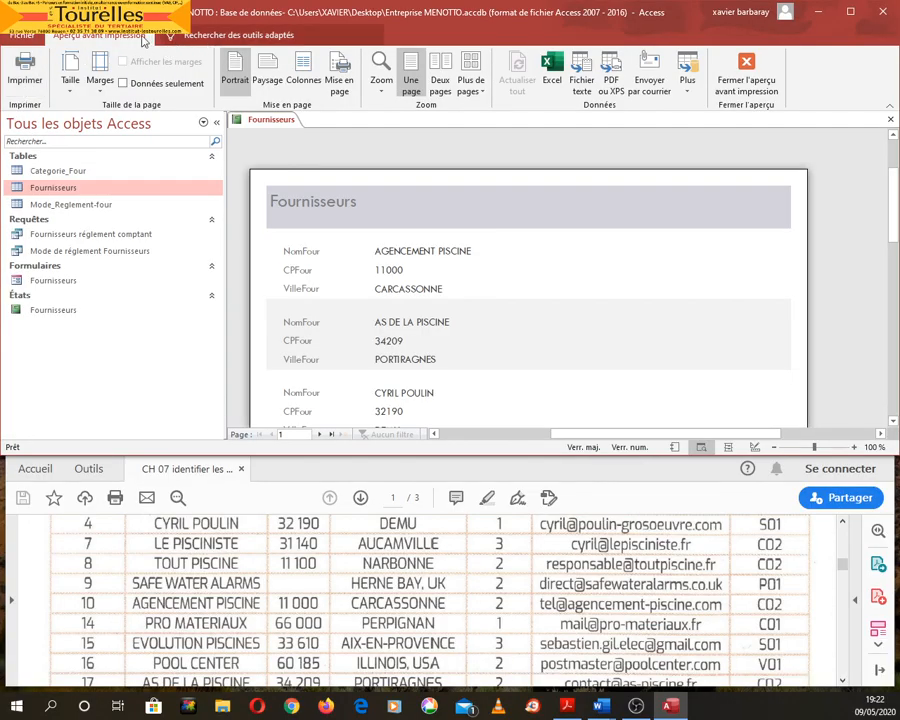
{"action": "left_click", "coordinate": [22, 34]}
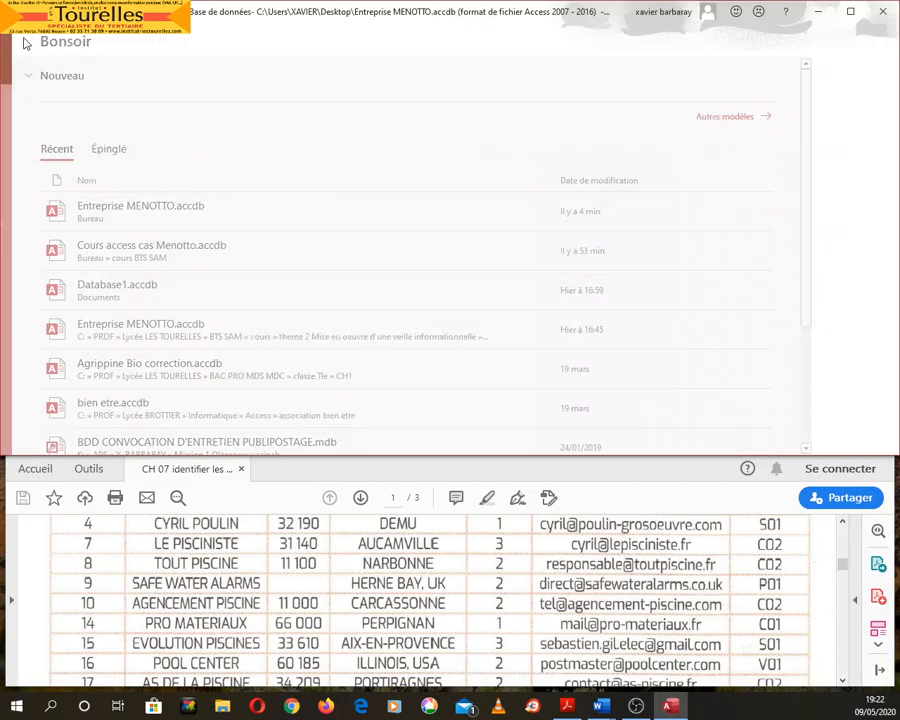
{"action": "left_click", "coordinate": [25, 44]}
{"action": "left_click", "coordinate": [468, 220]}
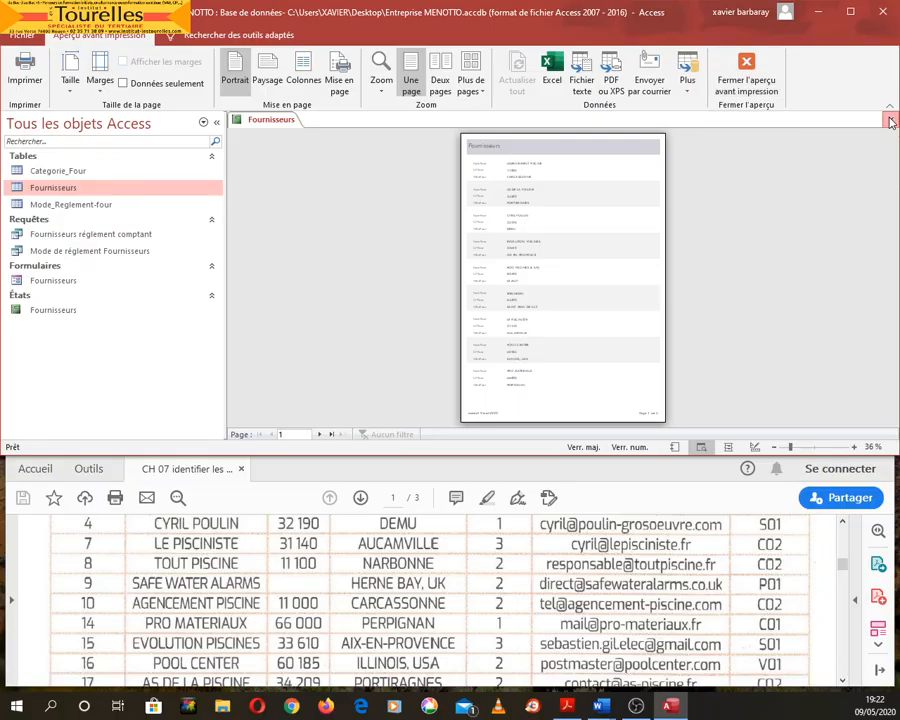
{"action": "left_click", "coordinate": [891, 121]}
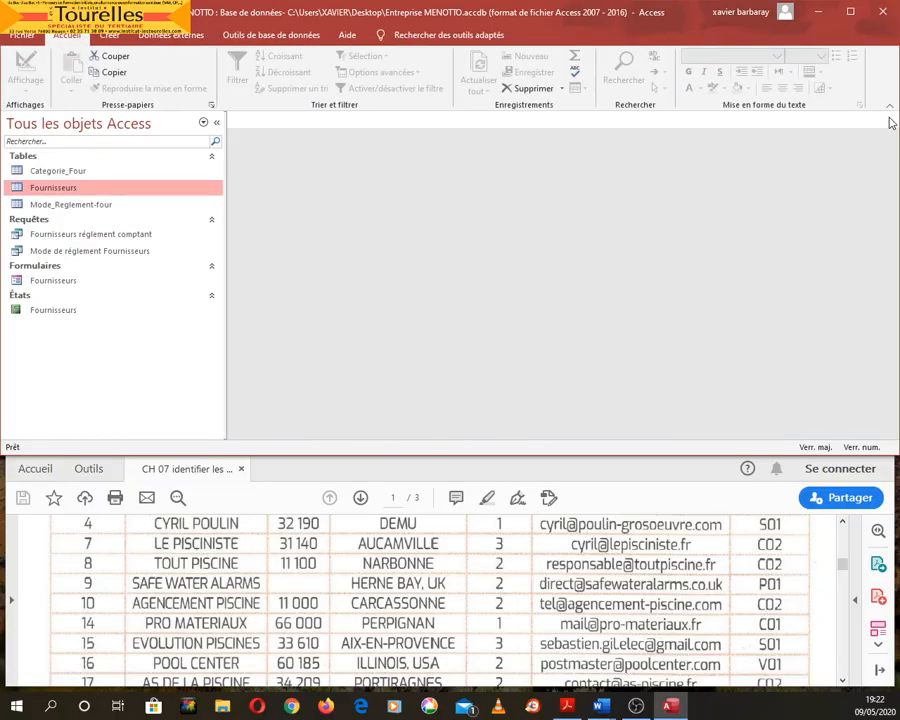
- Reopen the Fournisseurs report and switch it to design view (Mode Création)
{"action": "left_click", "coordinate": [30, 312]}
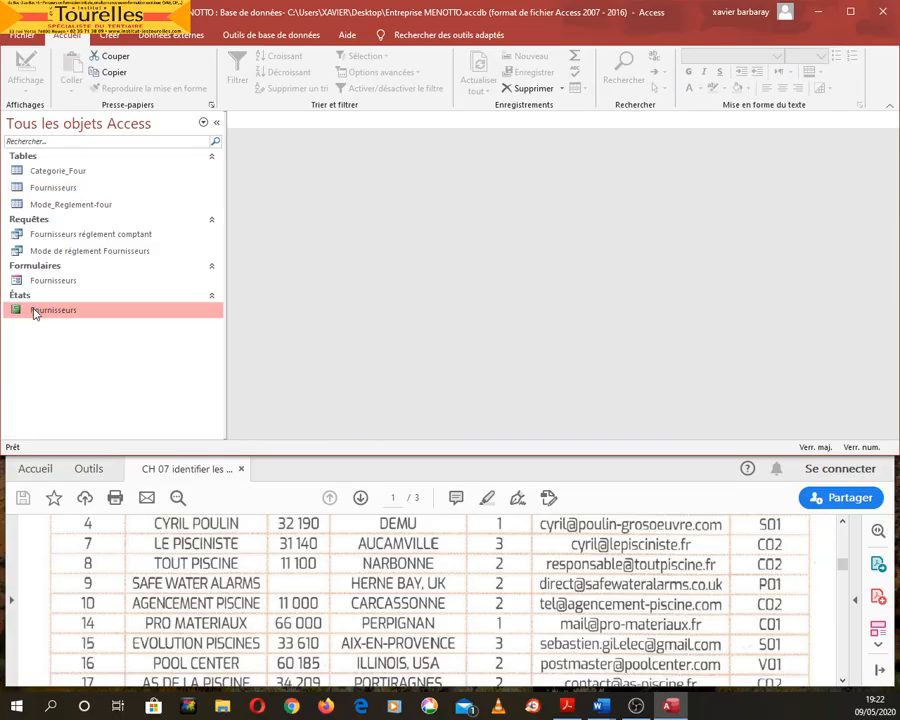
{"action": "double_click", "coordinate": [35, 312]}
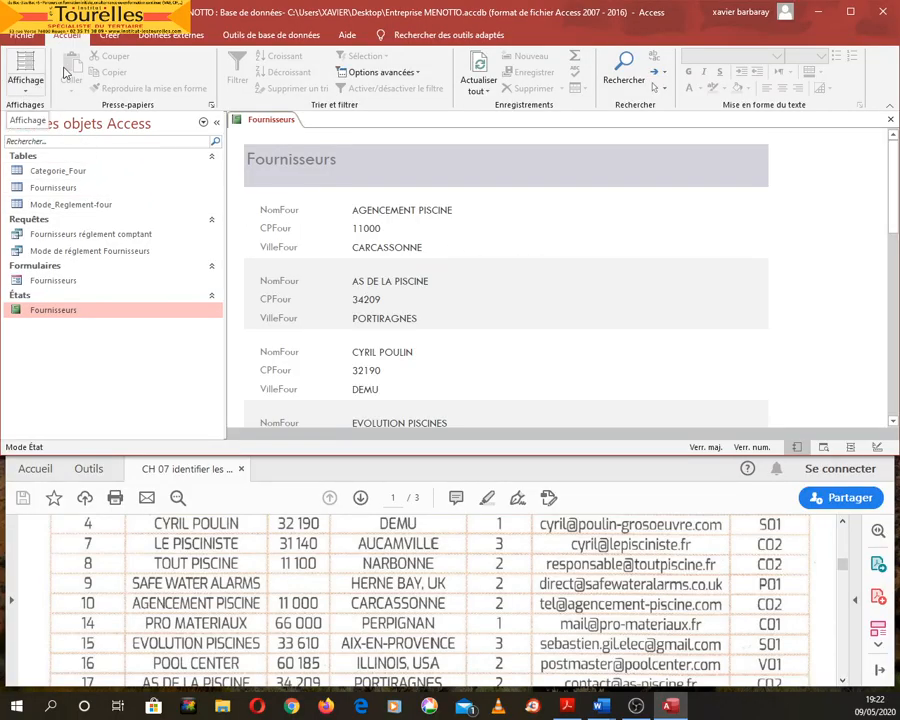
{"action": "left_click", "coordinate": [35, 89]}
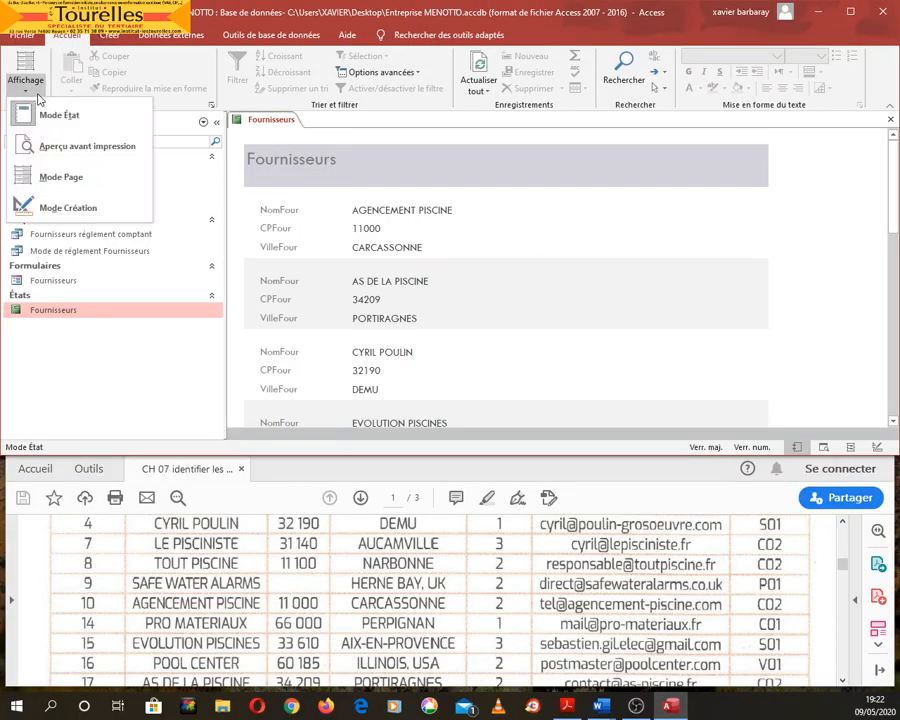
{"action": "left_click", "coordinate": [80, 208]}
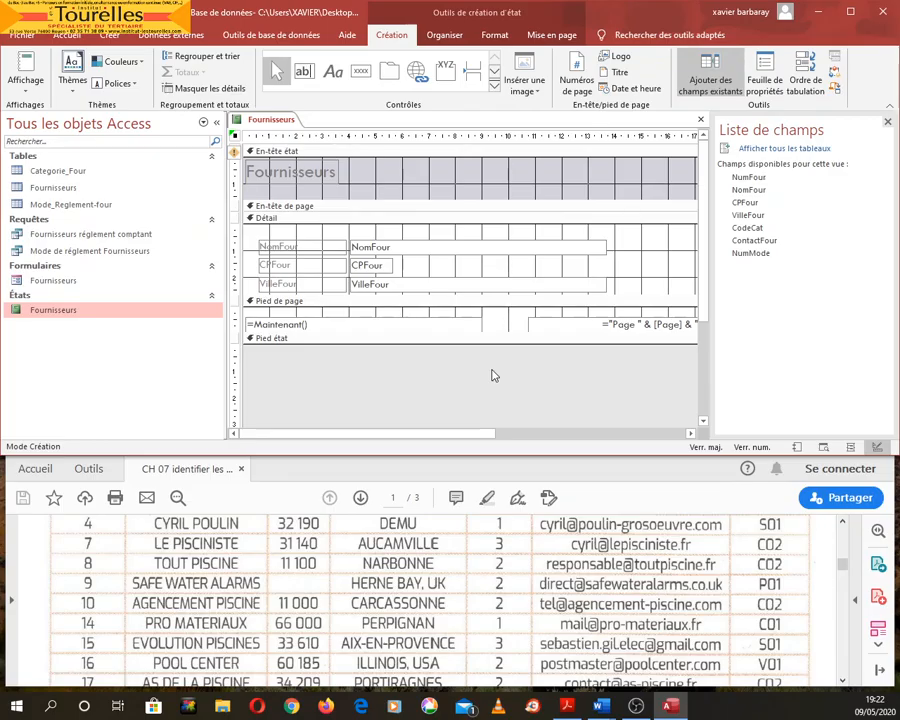
- Widen the Fournisseurs title label in the report header to nearly the 17 cm mark on the ruler
{"action": "left_click", "coordinate": [277, 170]}
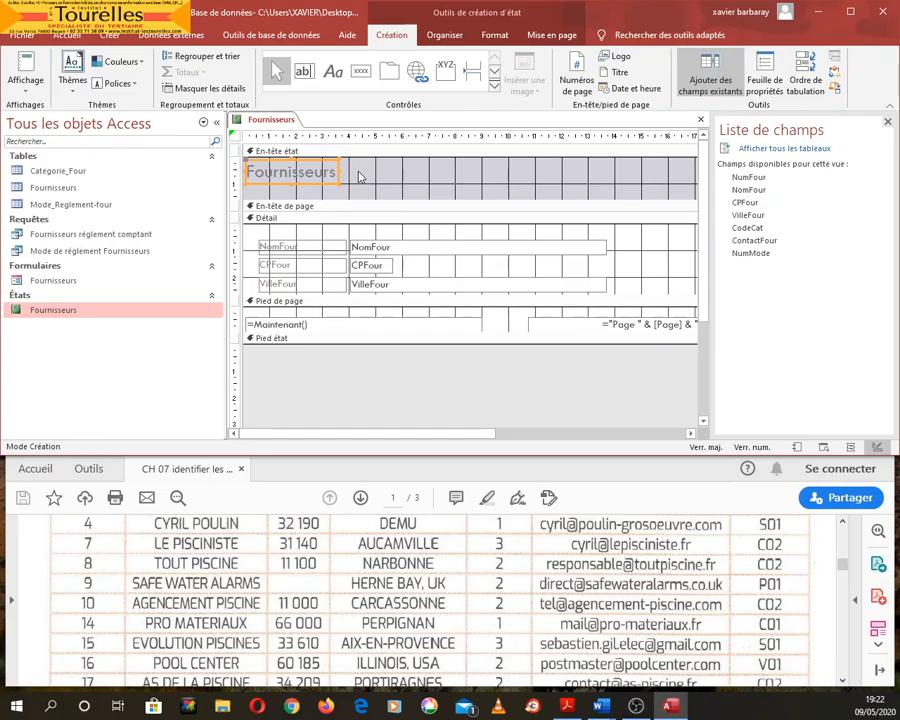
{"action": "left_click_drag", "start_coordinate": [340, 171], "coordinate": [689, 181]}
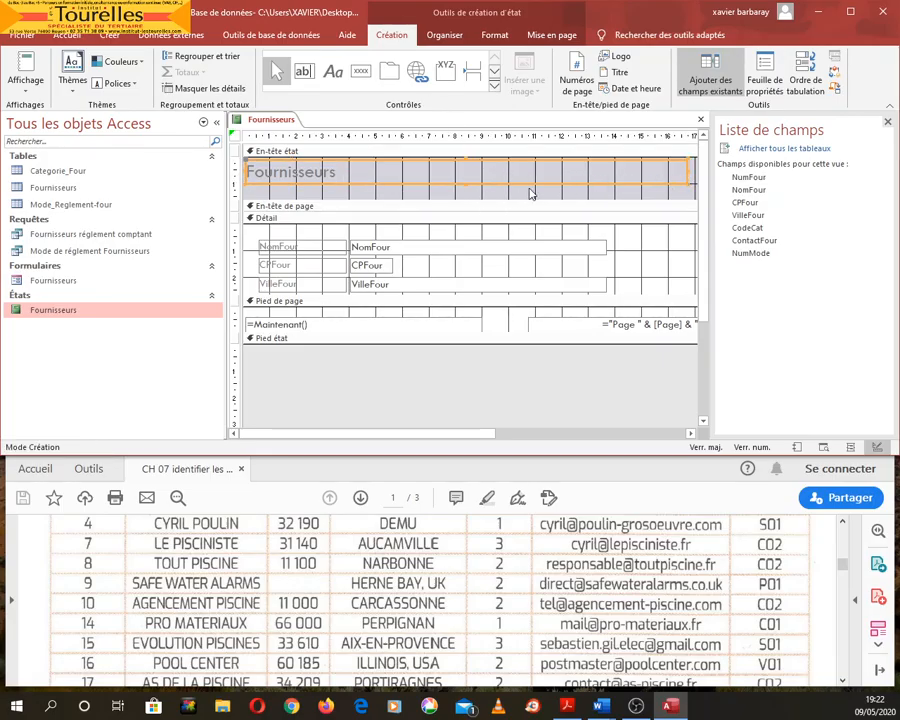
- Format the Fournisseurs title in the report header as centred, 24-point teal text
{"action": "left_click", "coordinate": [66, 36]}
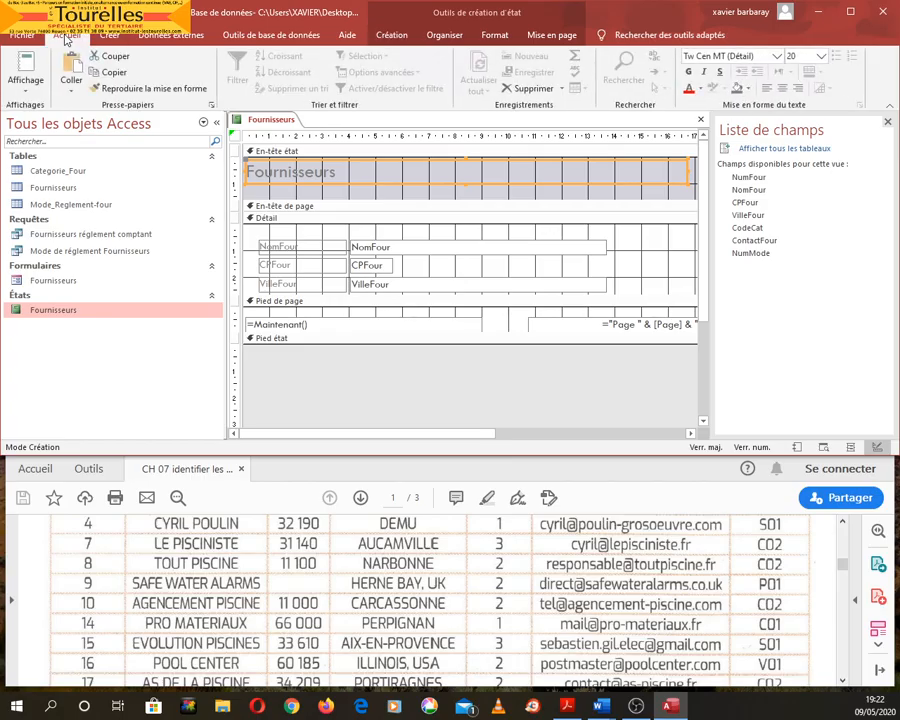
{"action": "left_click", "coordinate": [783, 89]}
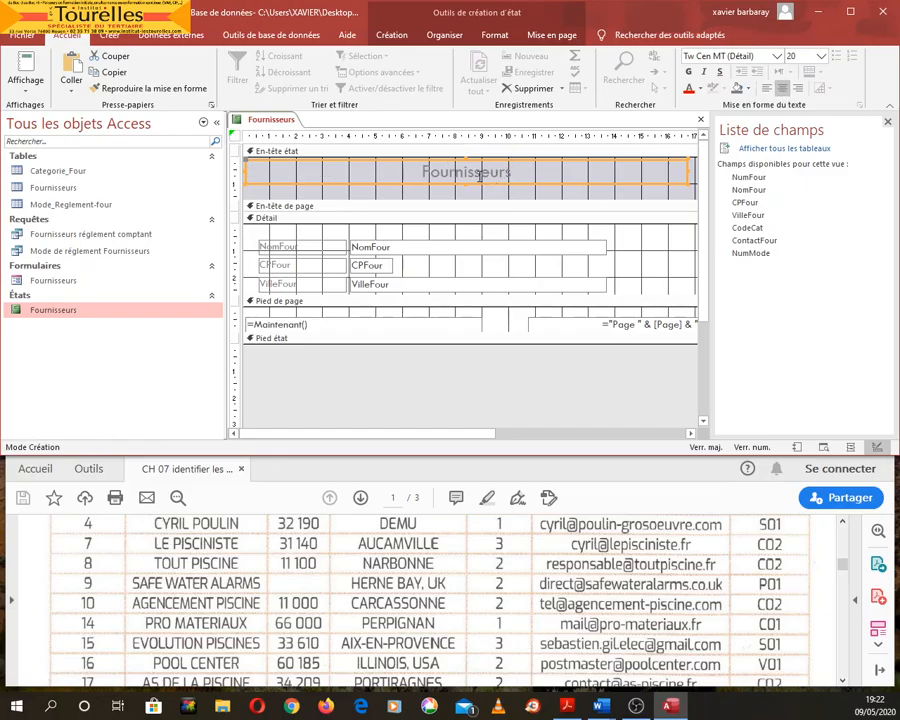
{"action": "double_click", "coordinate": [437, 168]}
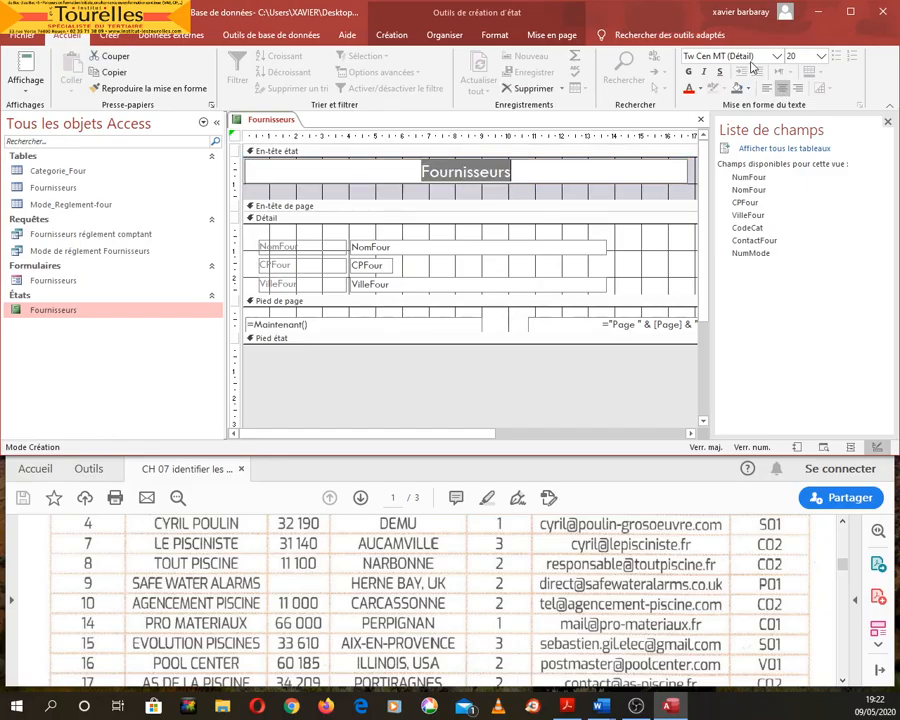
{"action": "left_click", "coordinate": [819, 58]}
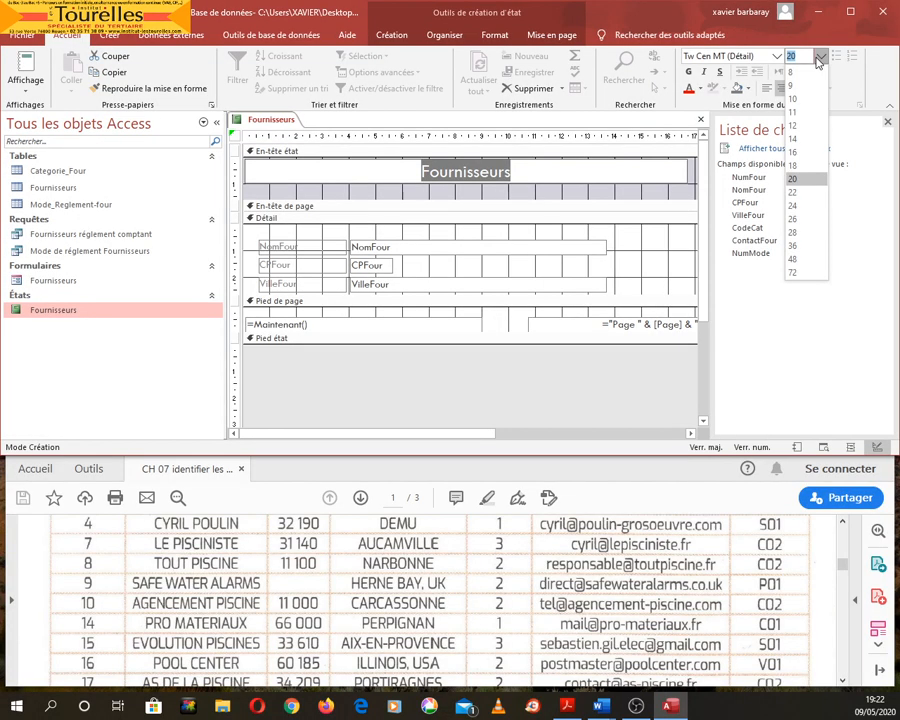
{"action": "left_click", "coordinate": [801, 207]}
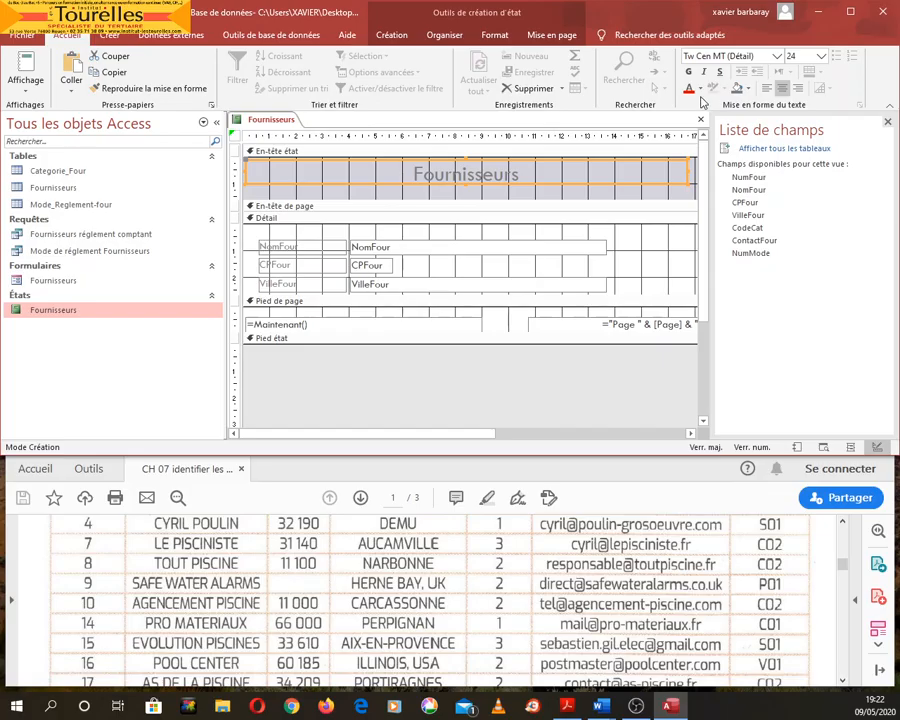
{"action": "left_click", "coordinate": [699, 89]}
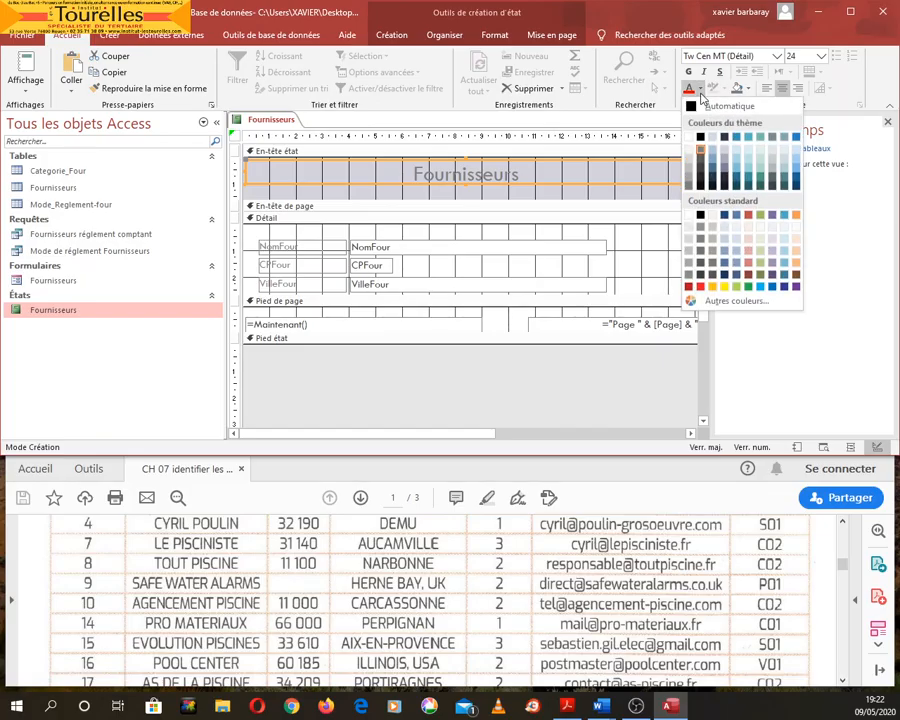
{"action": "left_click", "coordinate": [726, 163]}
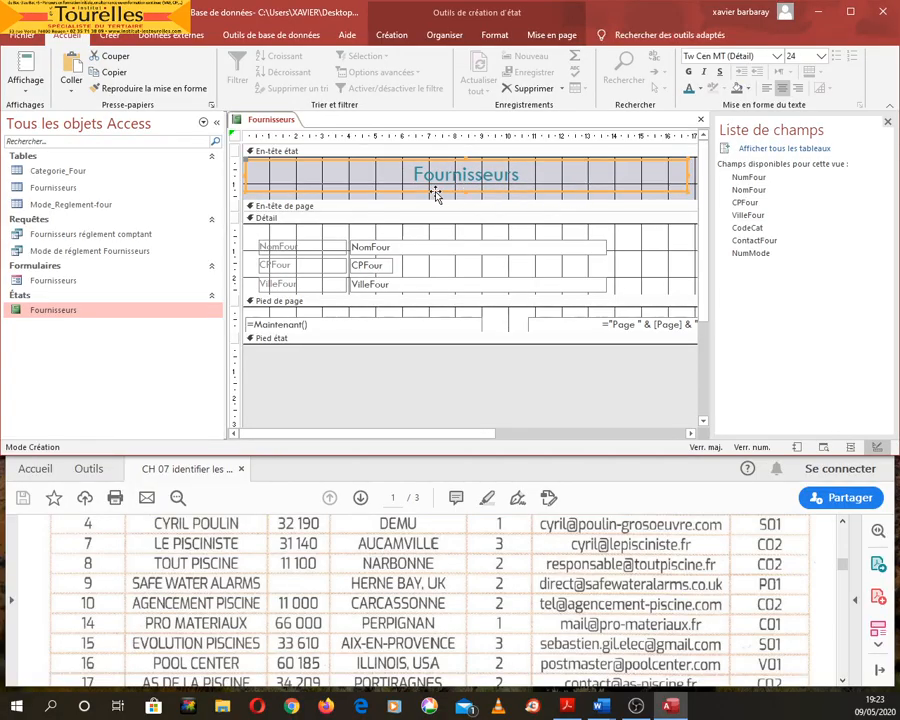
- Fill the background of the report header section (En-tête état) with yellow
{"action": "left_click", "coordinate": [335, 167]}
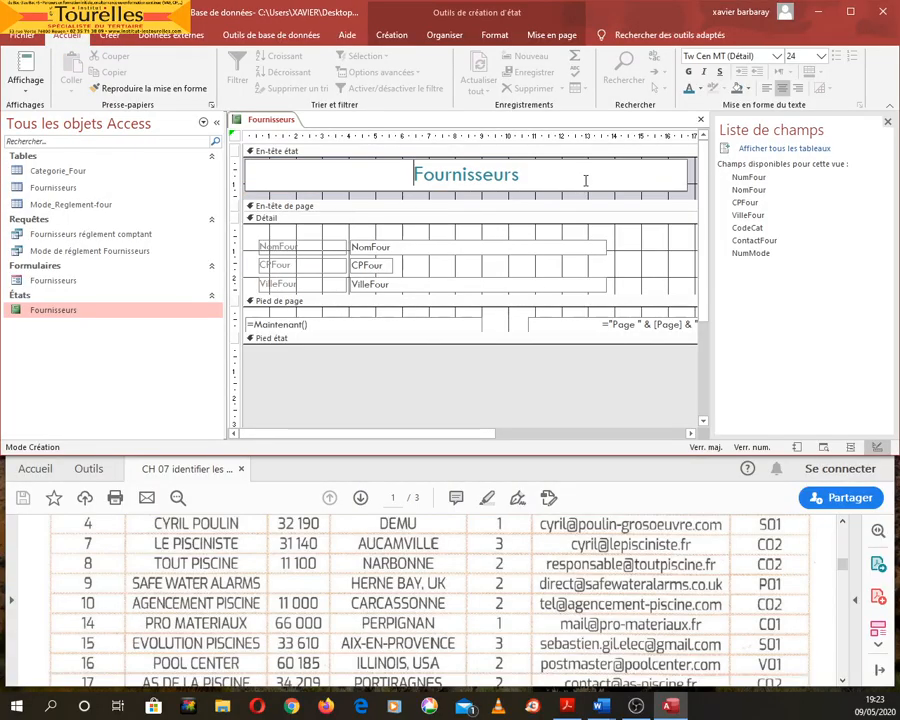
{"action": "left_click", "coordinate": [752, 89]}
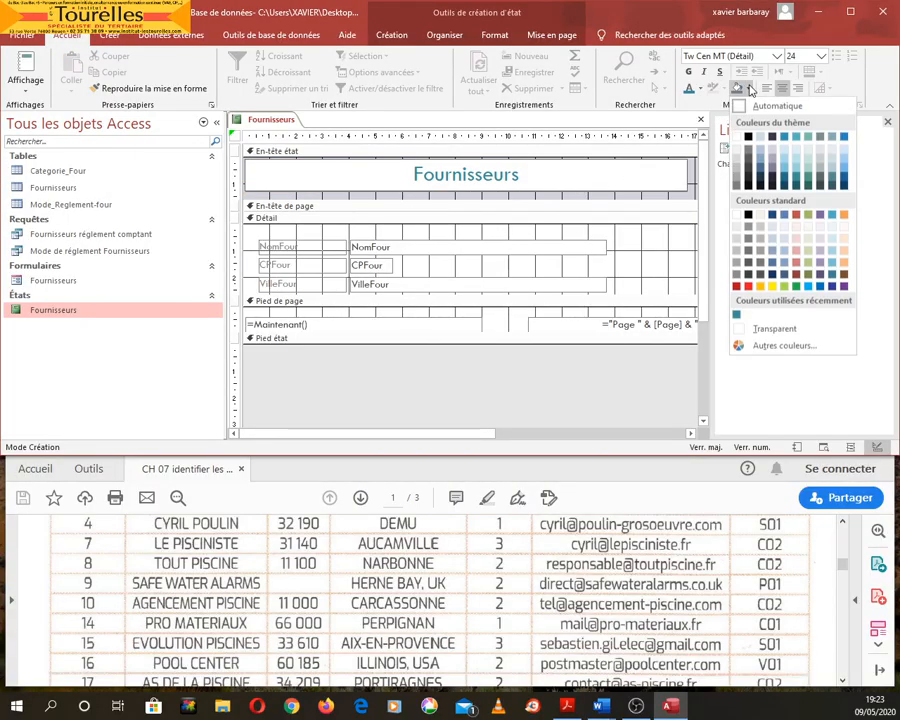
{"action": "left_click", "coordinate": [621, 201]}
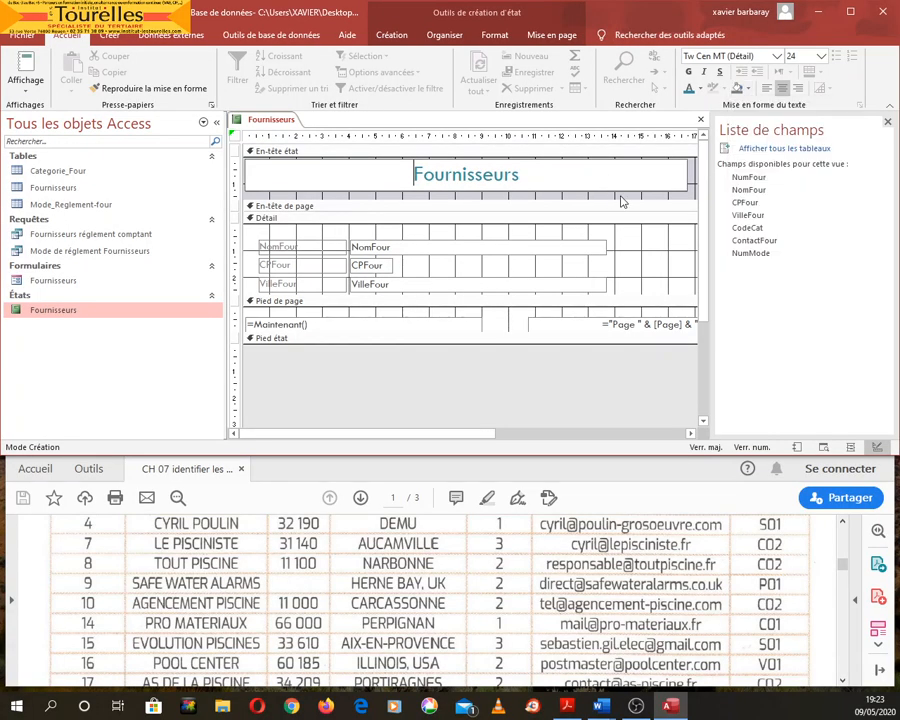
{"action": "left_click", "coordinate": [697, 176]}
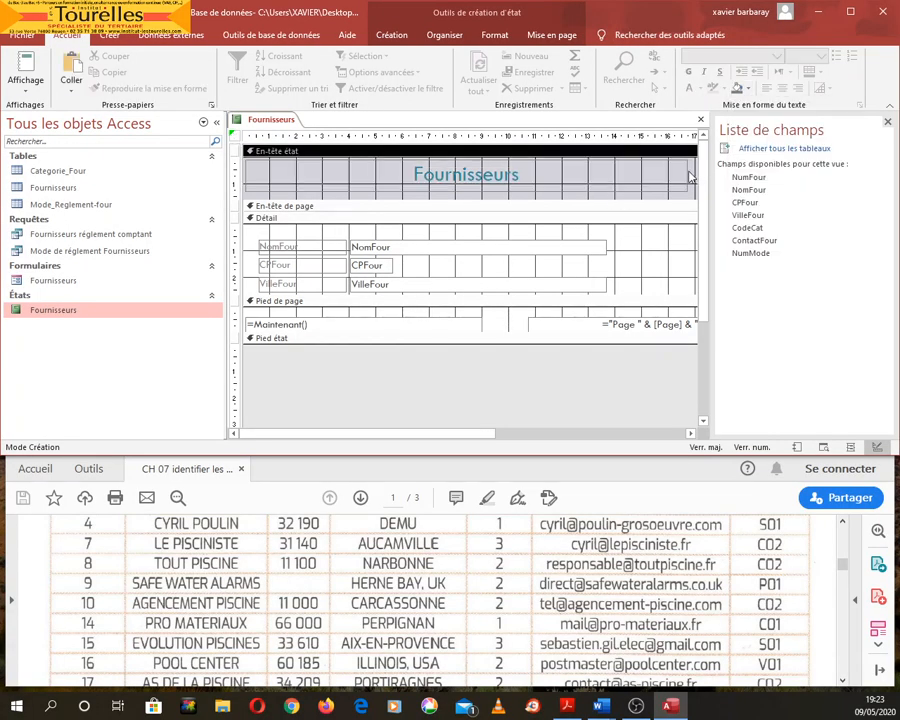
{"action": "right_click", "coordinate": [690, 175]}
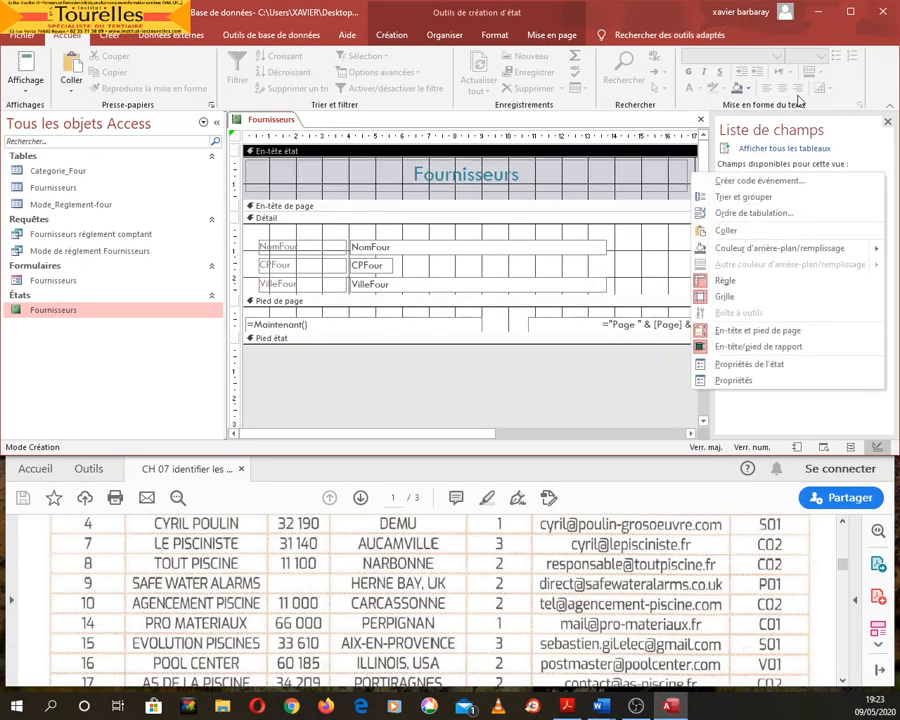
{"action": "left_click", "coordinate": [744, 88]}
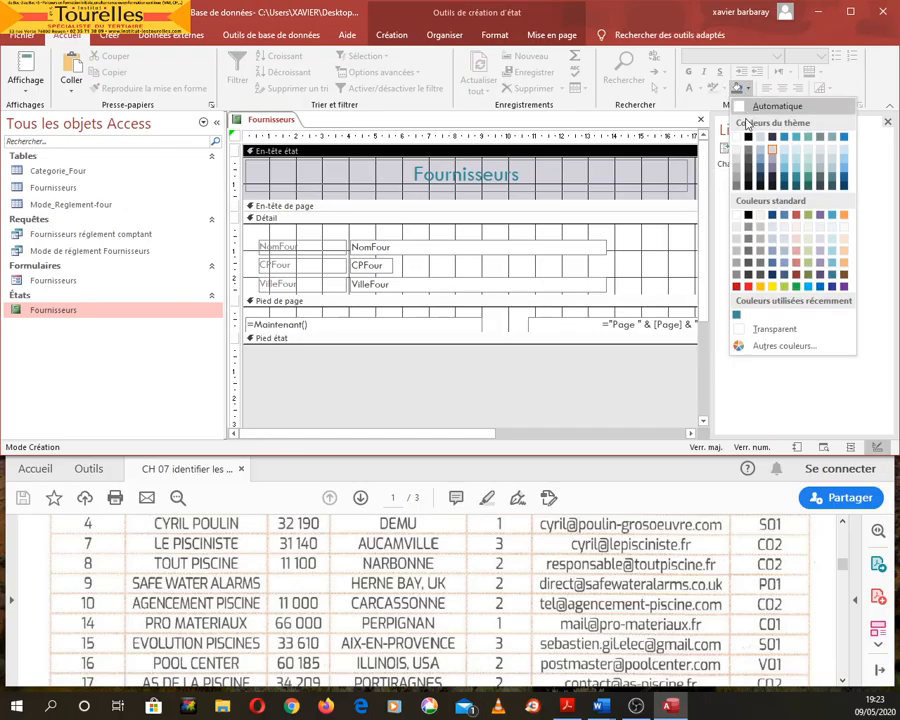
{"action": "left_click", "coordinate": [772, 288]}
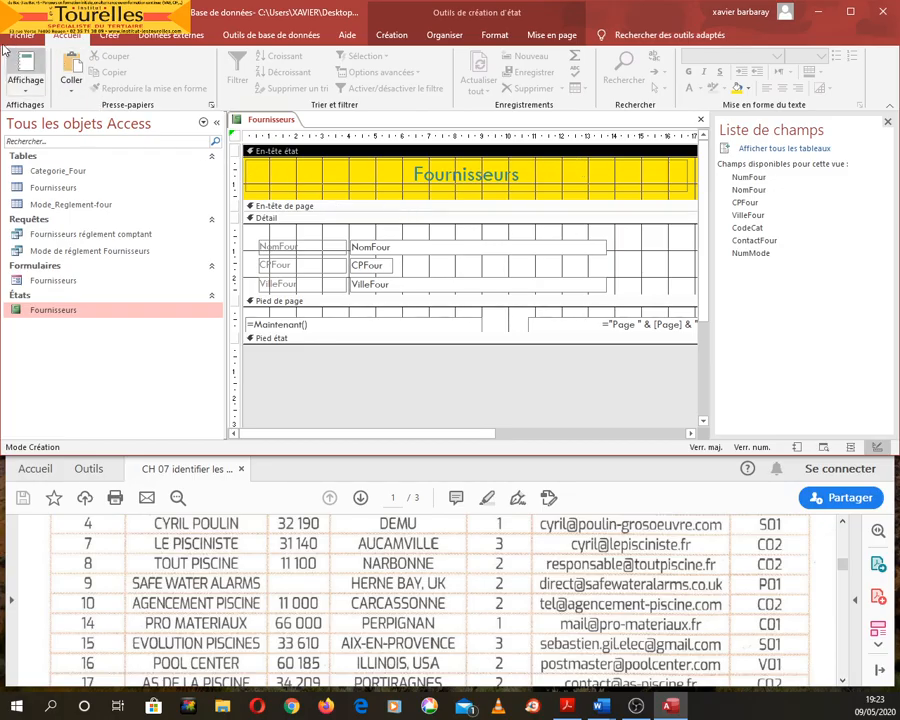
- Check the header formatting in report view (Mode État) and return to design view (Mode Création)
{"action": "left_click", "coordinate": [27, 62]}
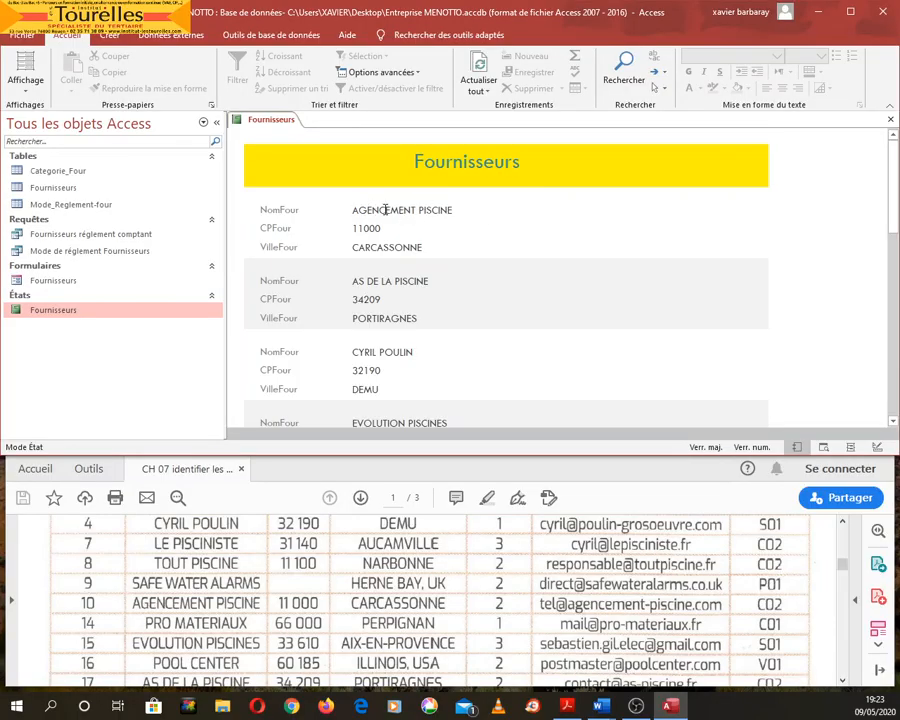
{"action": "left_click", "coordinate": [385, 209]}
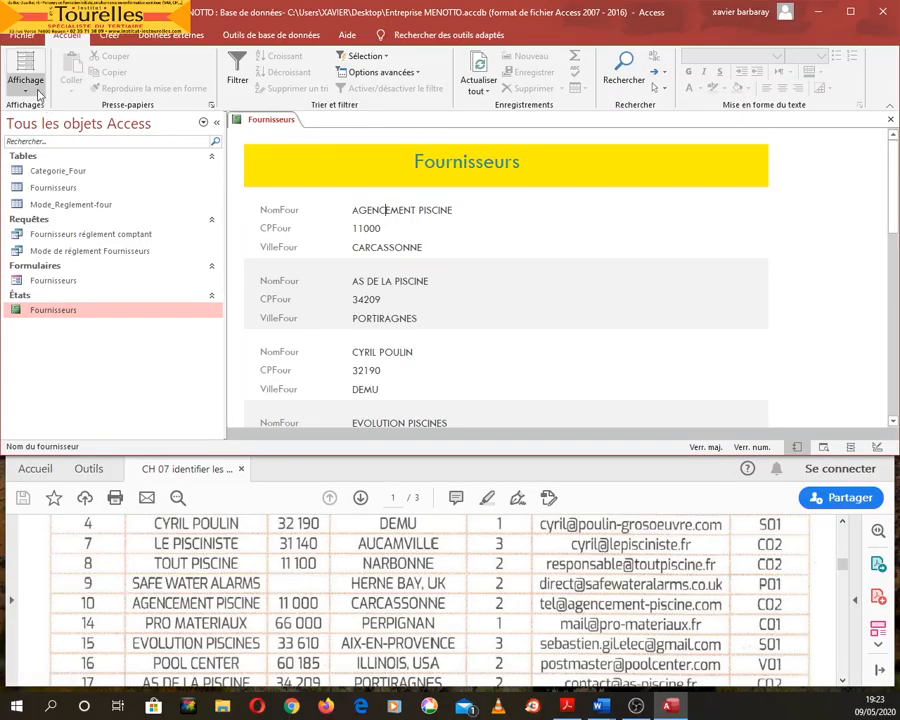
{"action": "left_click", "coordinate": [38, 95]}
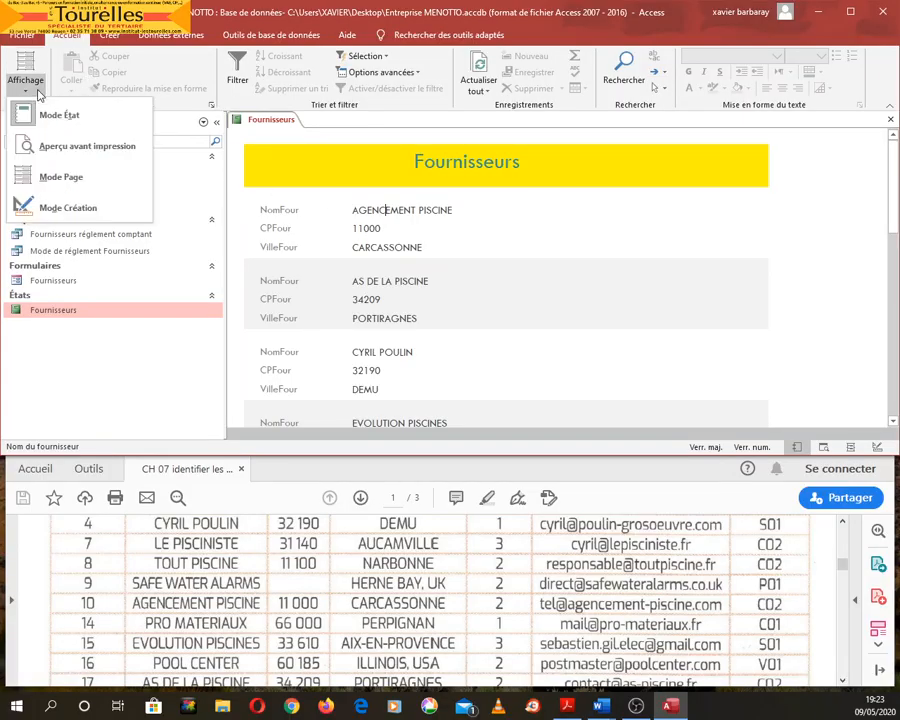
{"action": "left_click", "coordinate": [96, 210]}
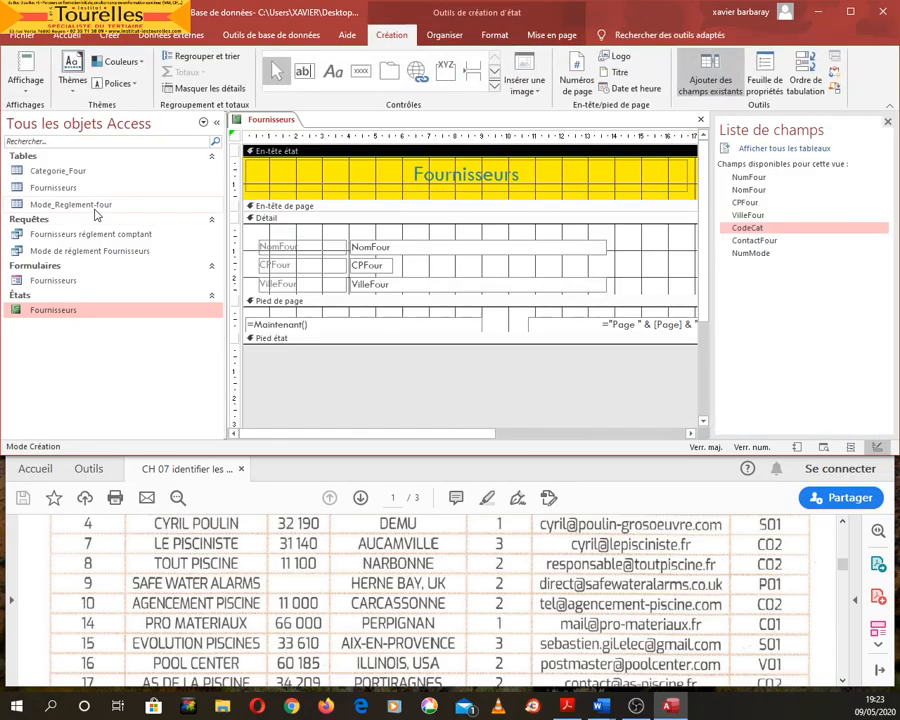
{"action": "left_click", "coordinate": [33, 66]}
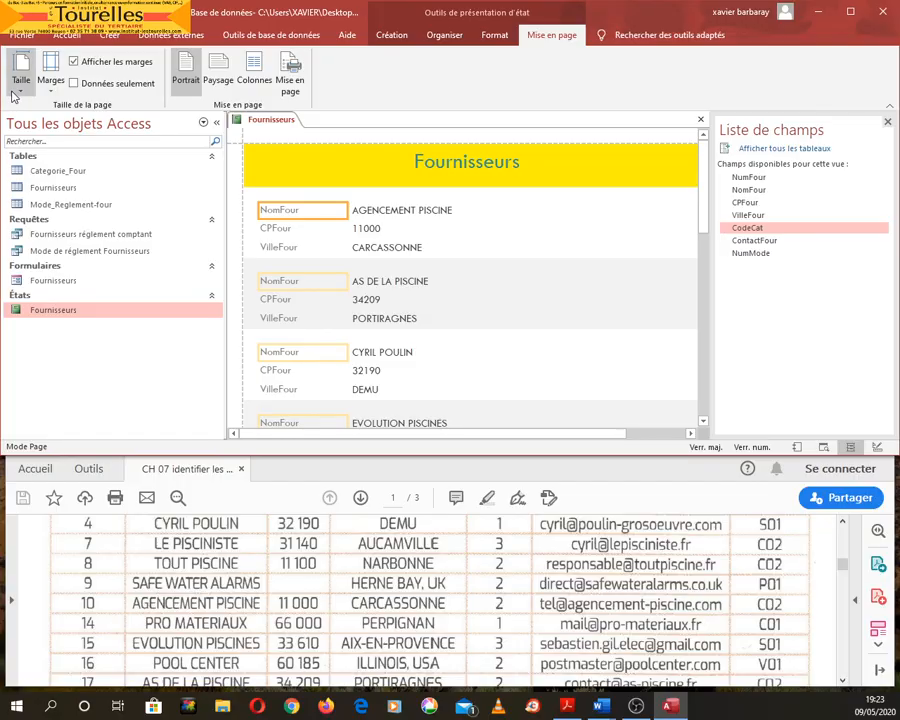
{"action": "left_click", "coordinate": [52, 37]}
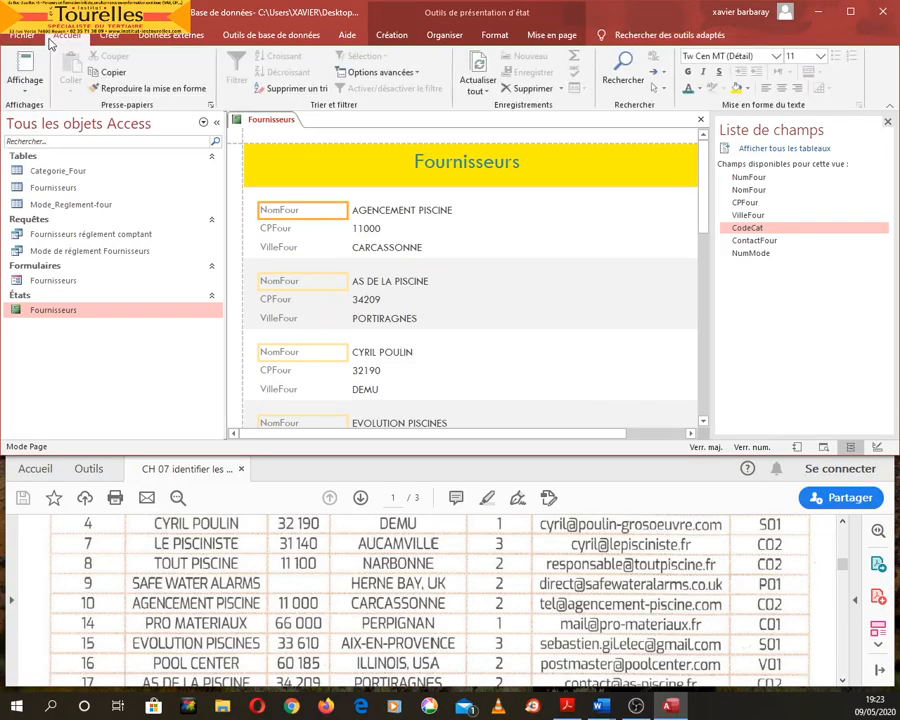
{"action": "left_click", "coordinate": [38, 92]}
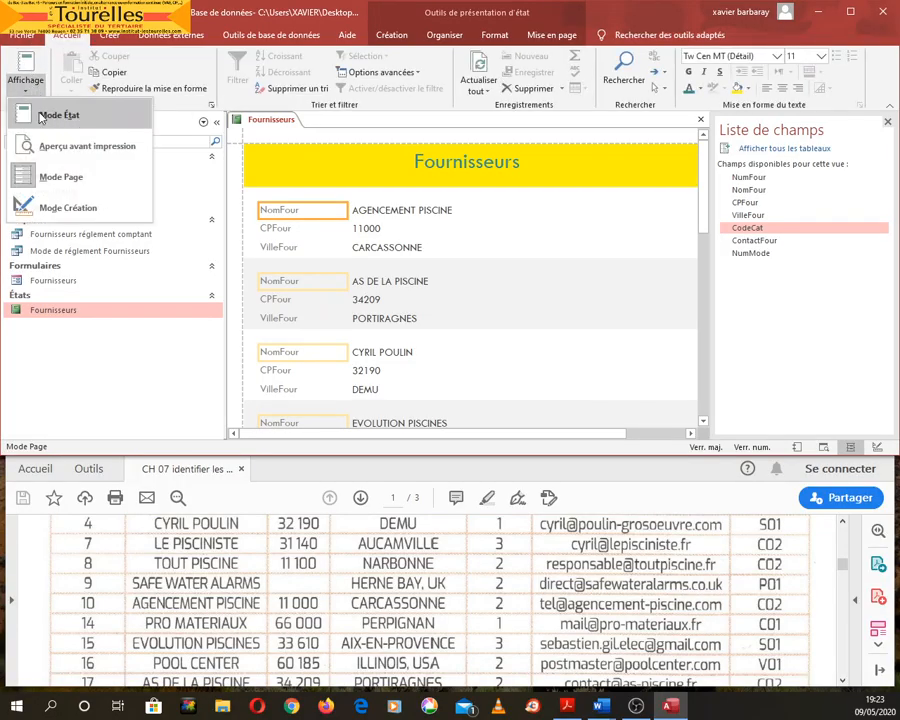
{"action": "left_click", "coordinate": [60, 210]}
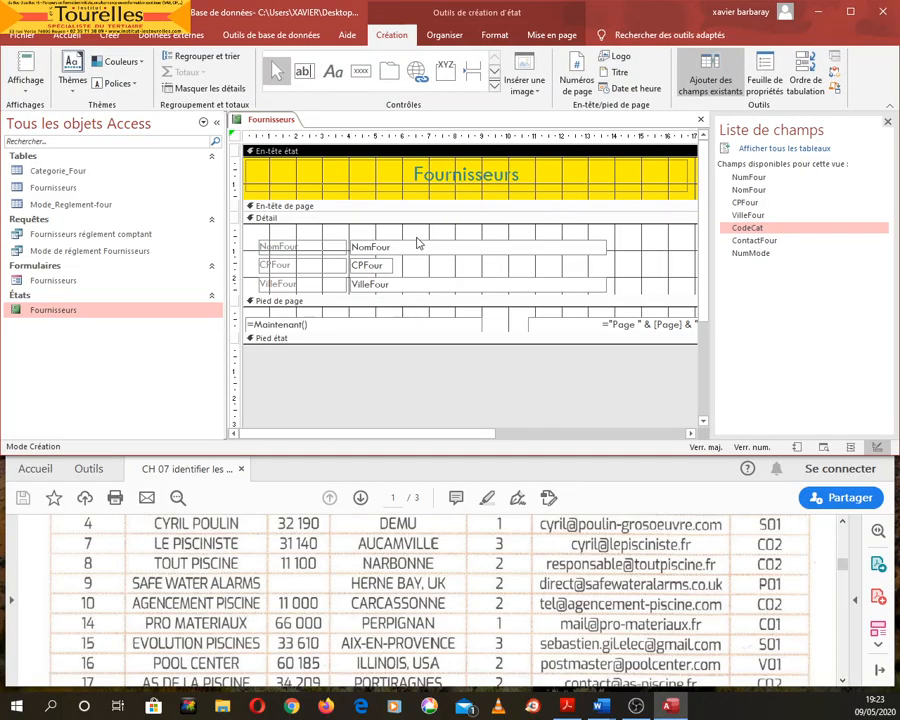
- Make the NomFour data field in the Détail section bold and check it in report view (Mode État)
{"action": "left_click", "coordinate": [370, 246]}
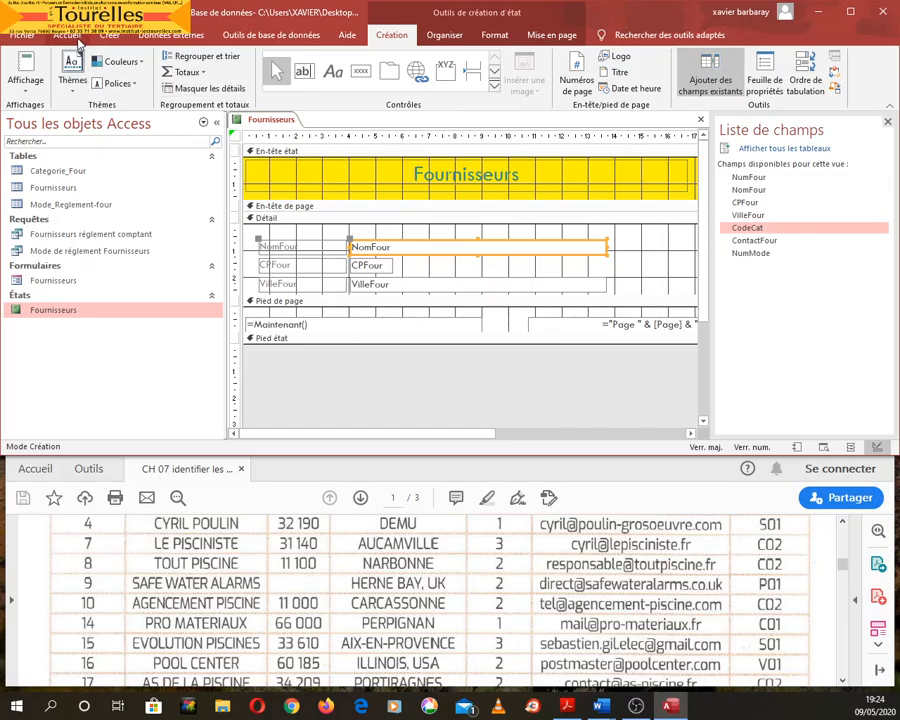
{"action": "right_click", "coordinate": [381, 247]}
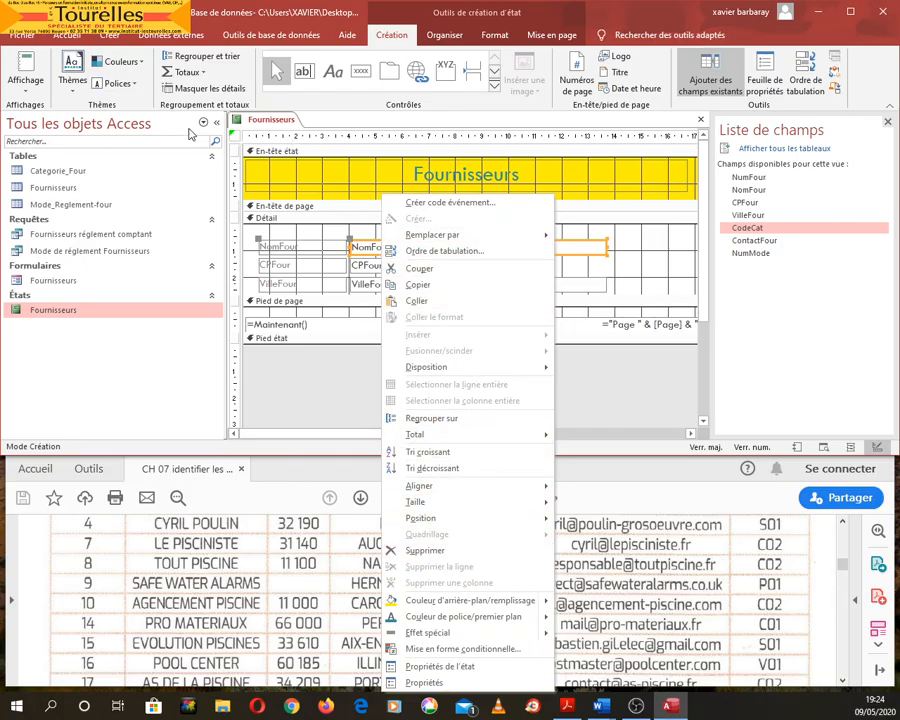
{"action": "left_click", "coordinate": [75, 33]}
{"action": "left_click", "coordinate": [75, 33]}
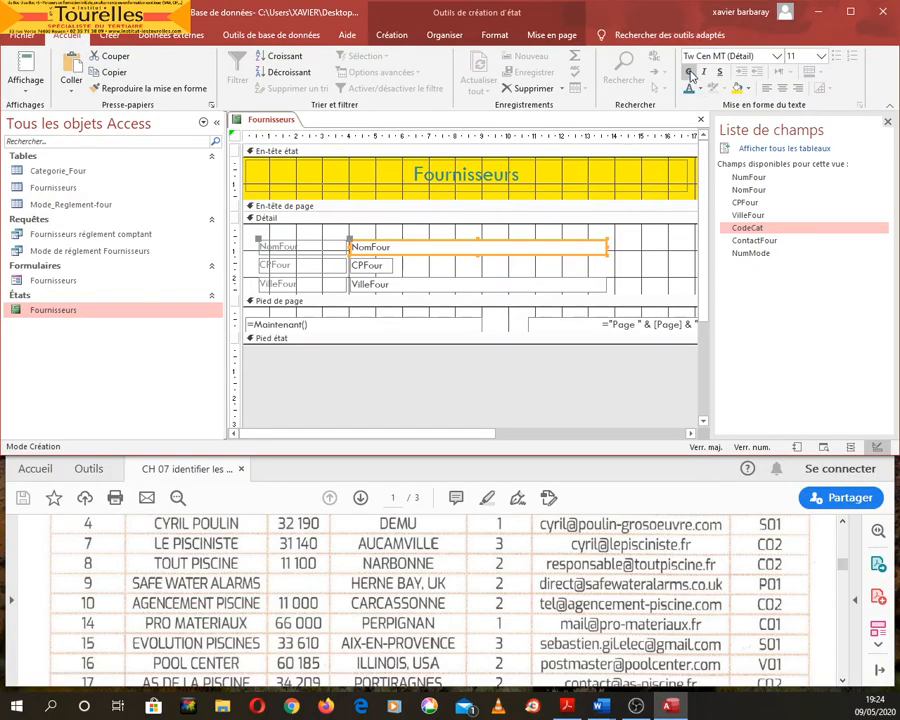
{"action": "left_click", "coordinate": [690, 75]}
{"action": "left_click", "coordinate": [25, 60]}
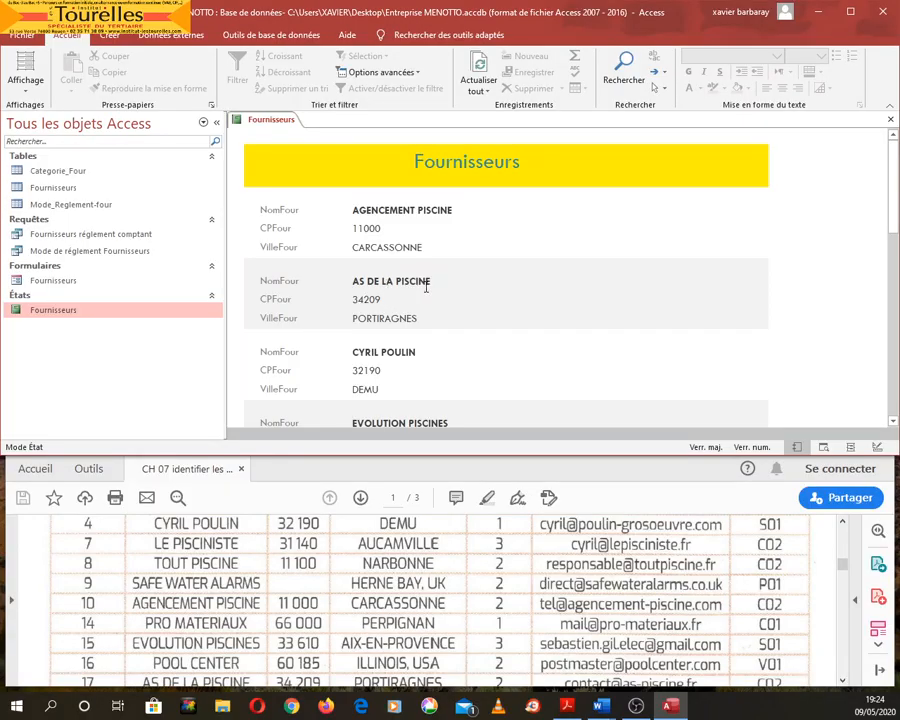
- Return to design view (Mode Création) and extend the Détail section's height to slightly past the 3 cm mark on the ruler
{"action": "left_click", "coordinate": [42, 96]}
{"action": "left_click", "coordinate": [56, 208]}
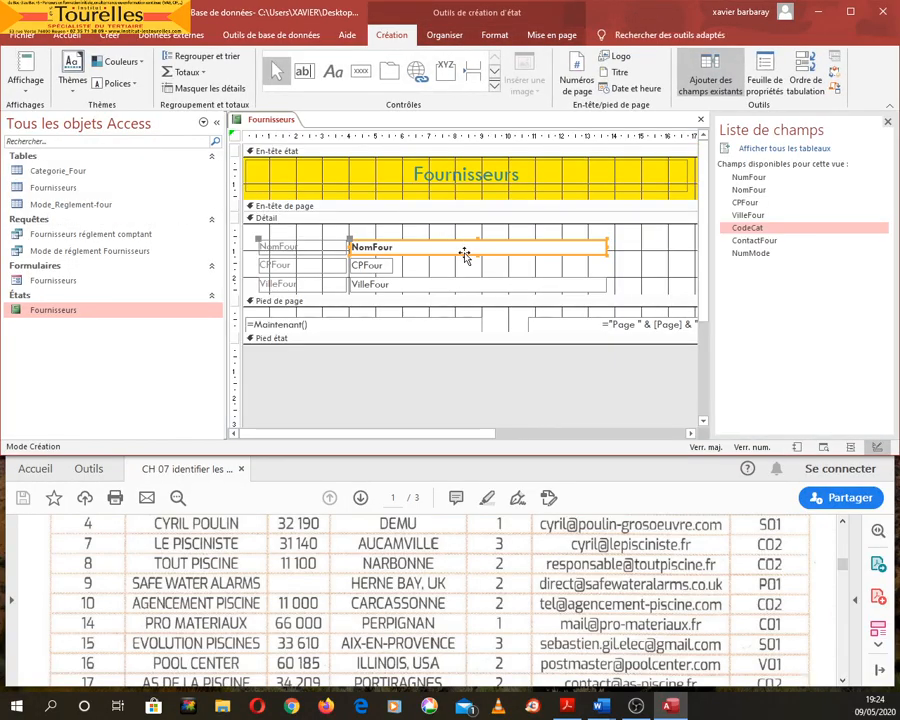
{"action": "left_click", "coordinate": [320, 292]}
{"action": "left_click_drag", "start_coordinate": [320, 292], "coordinate": [366, 315]}
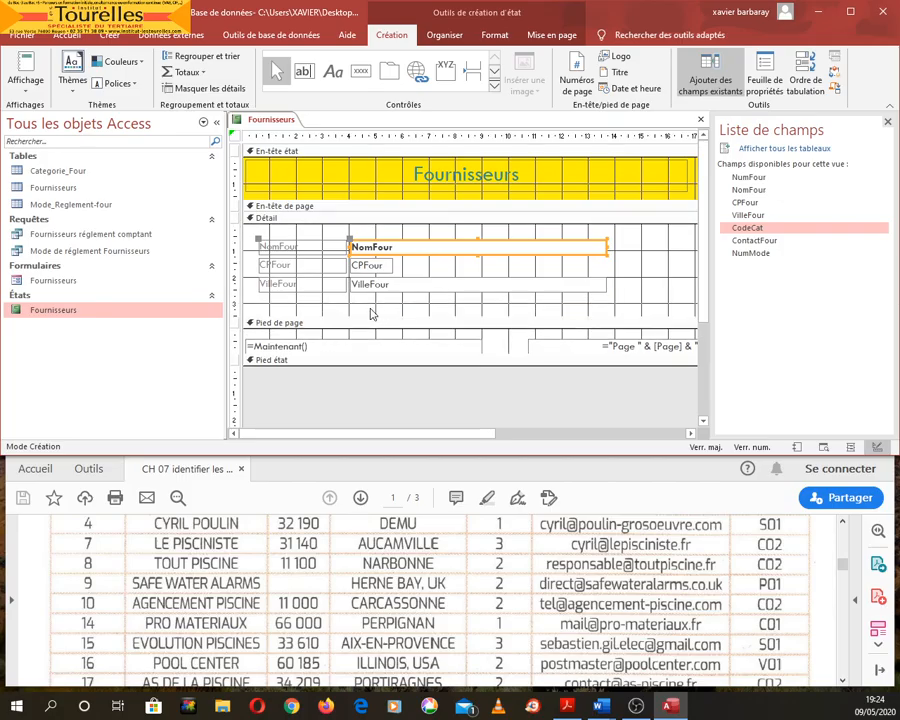
- Check the record spacing in report view (Mode État), then close the Fournisseurs report and save its design changes
{"action": "left_click", "coordinate": [36, 64]}
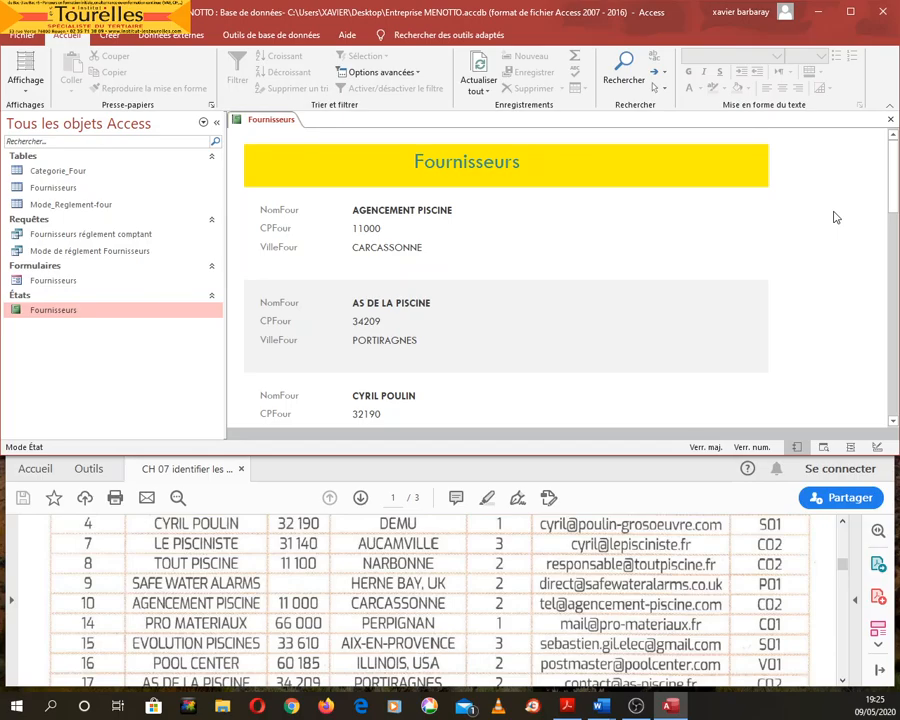
{"action": "left_click", "coordinate": [893, 121]}
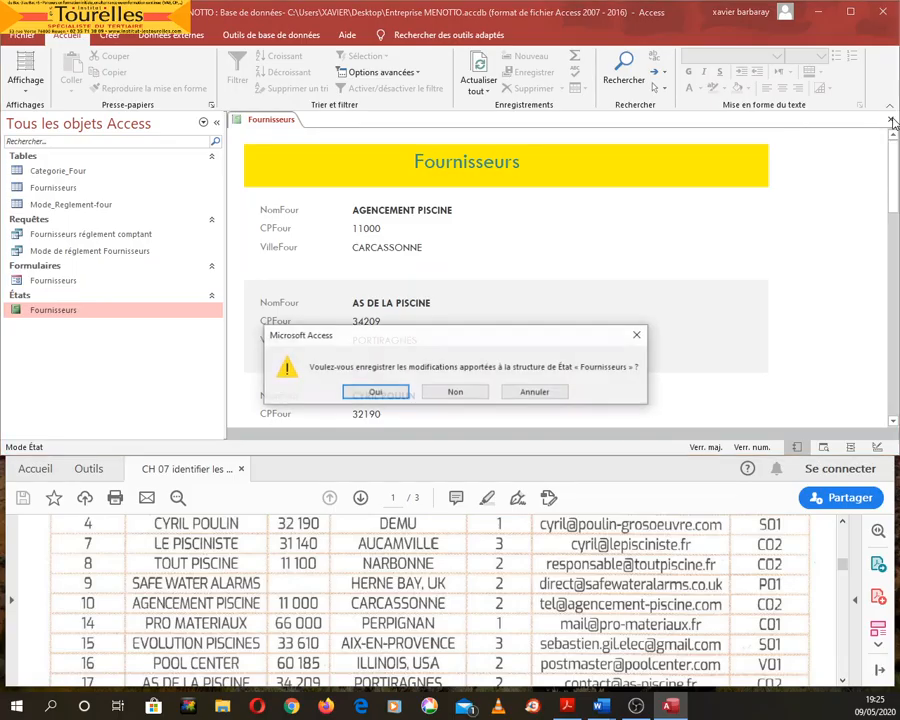
{"action": "left_click", "coordinate": [370, 393]}
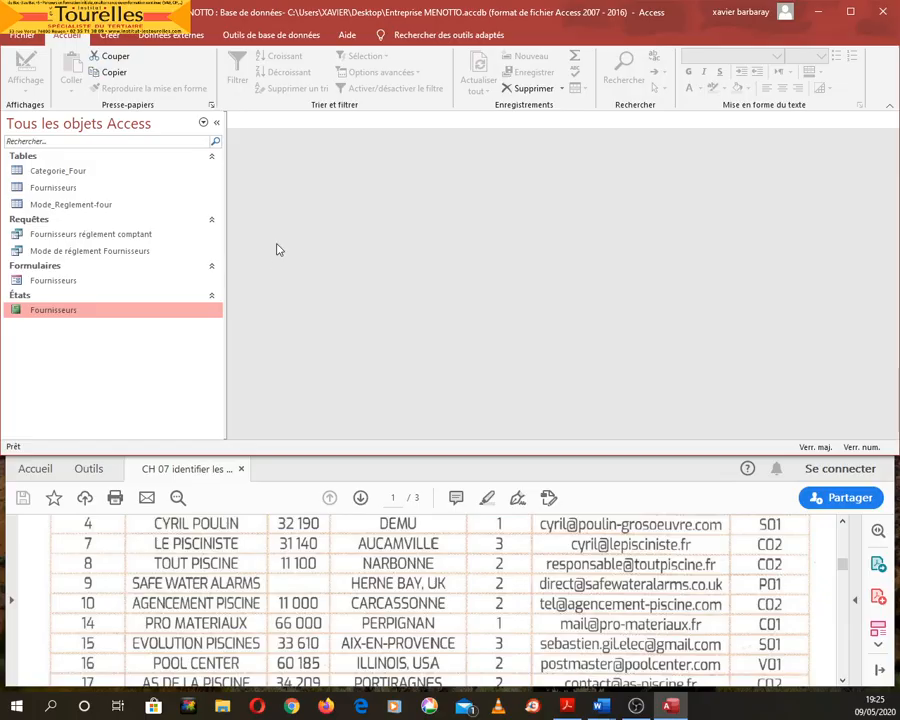
- Start a new report with the report wizard, using all fields of the query Mode de réglement Fournisseurs
{"action": "left_click", "coordinate": [115, 35]}
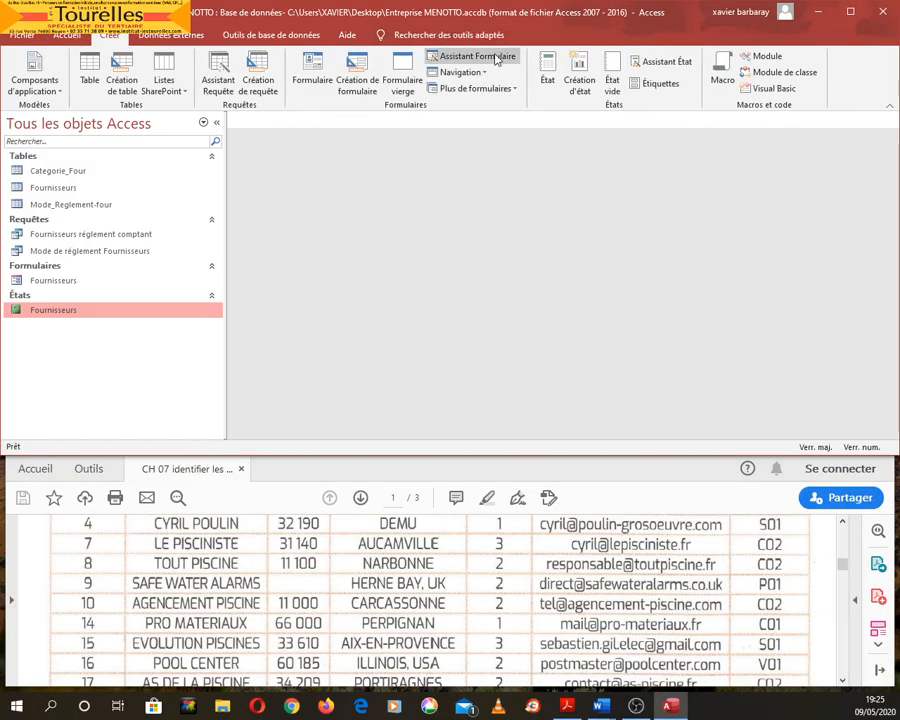
{"action": "left_click", "coordinate": [664, 62]}
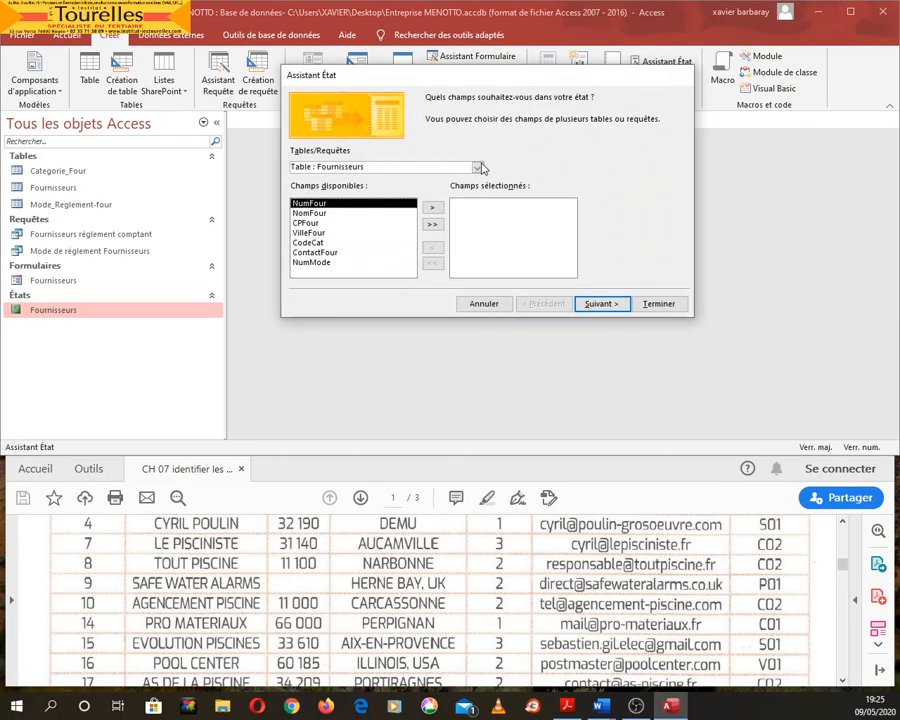
{"action": "left_click", "coordinate": [476, 167]}
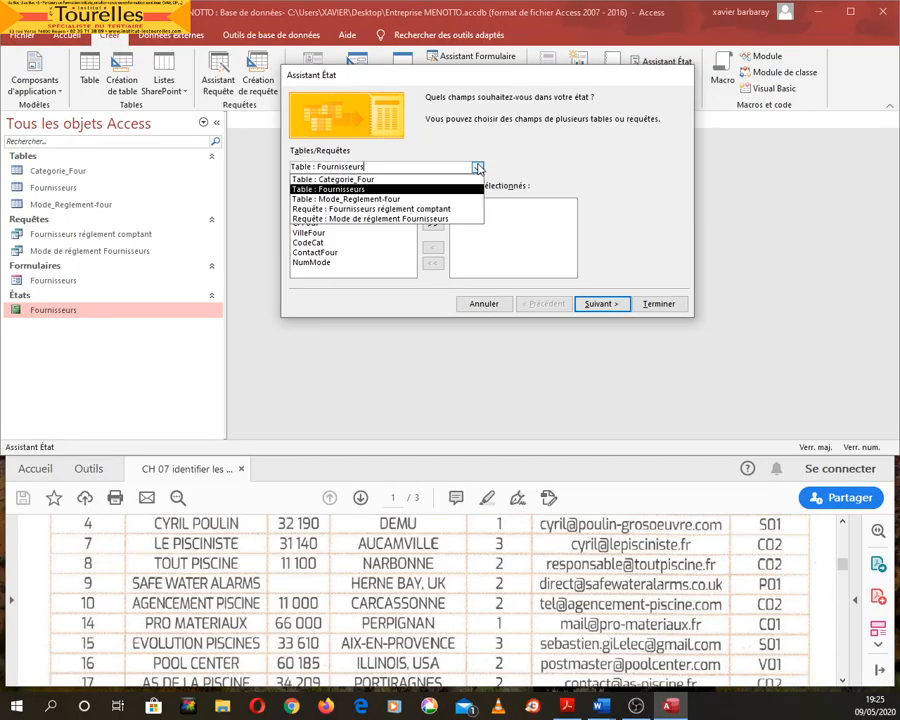
{"action": "left_click", "coordinate": [432, 219]}
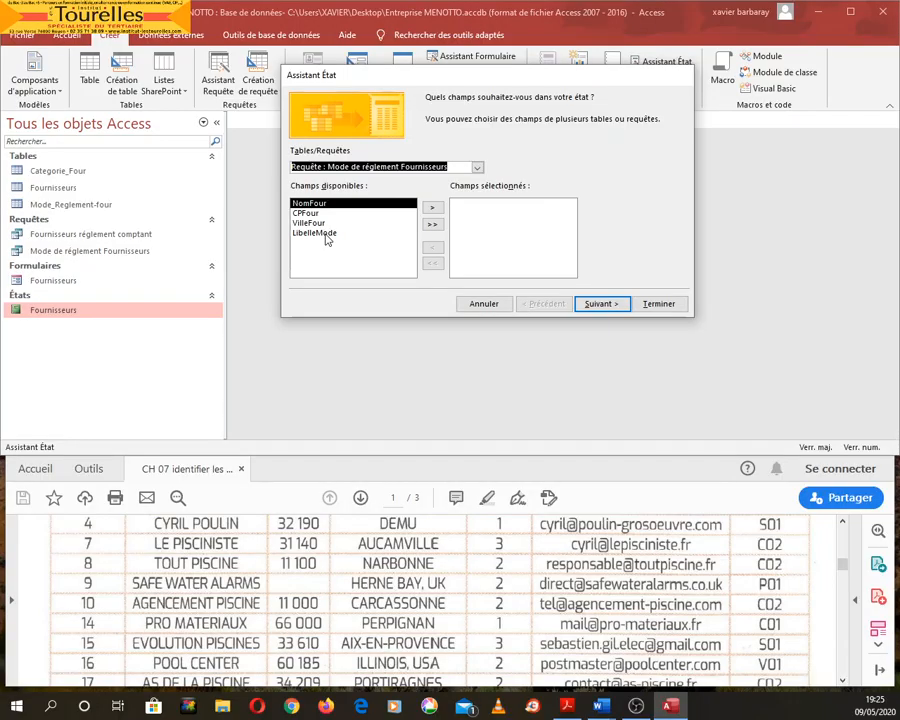
{"action": "left_click", "coordinate": [433, 226]}
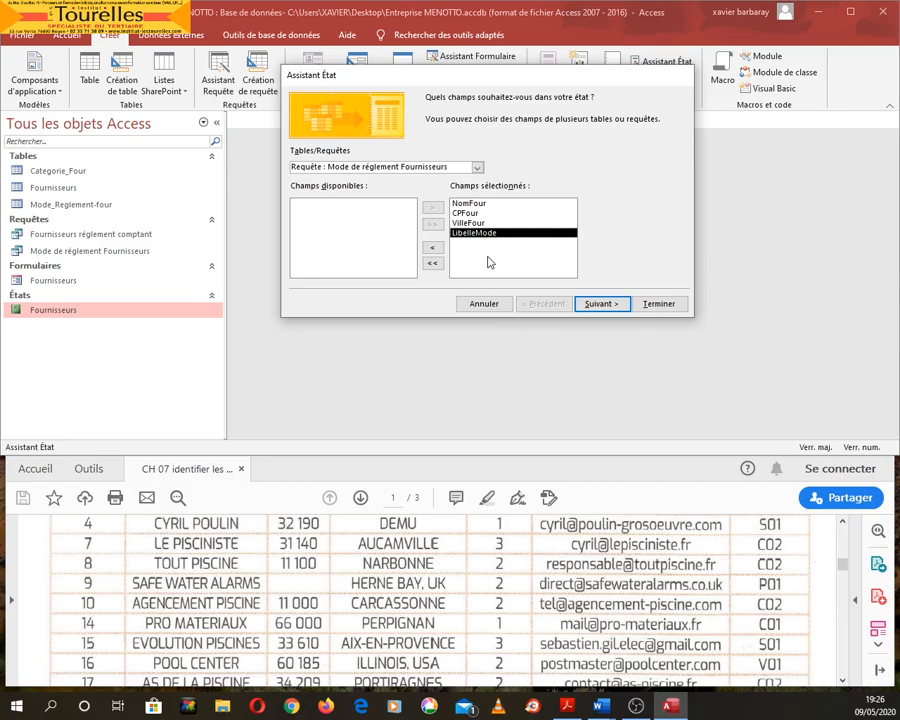
- Add LibelleMode as the new report's grouping level in the report wizard
{"action": "left_click", "coordinate": [601, 305]}
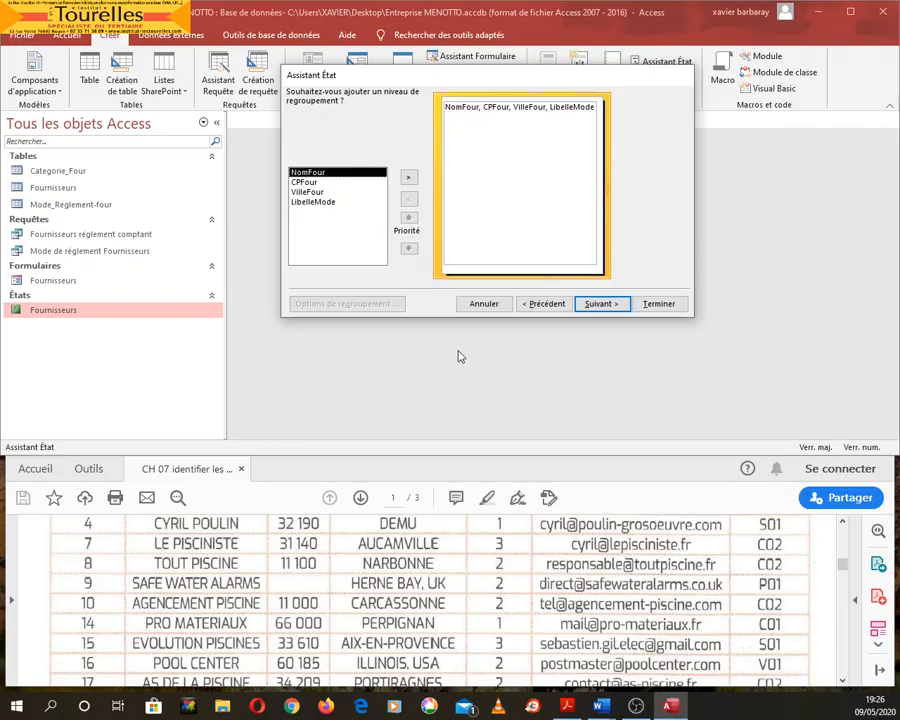
{"action": "left_click", "coordinate": [322, 203]}
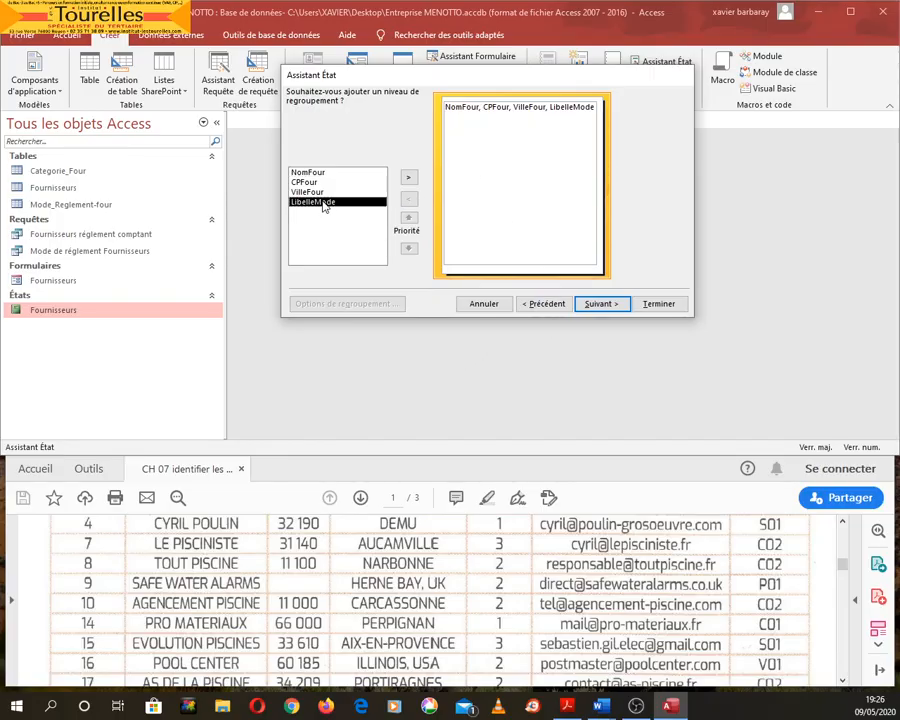
{"action": "left_click", "coordinate": [409, 177]}
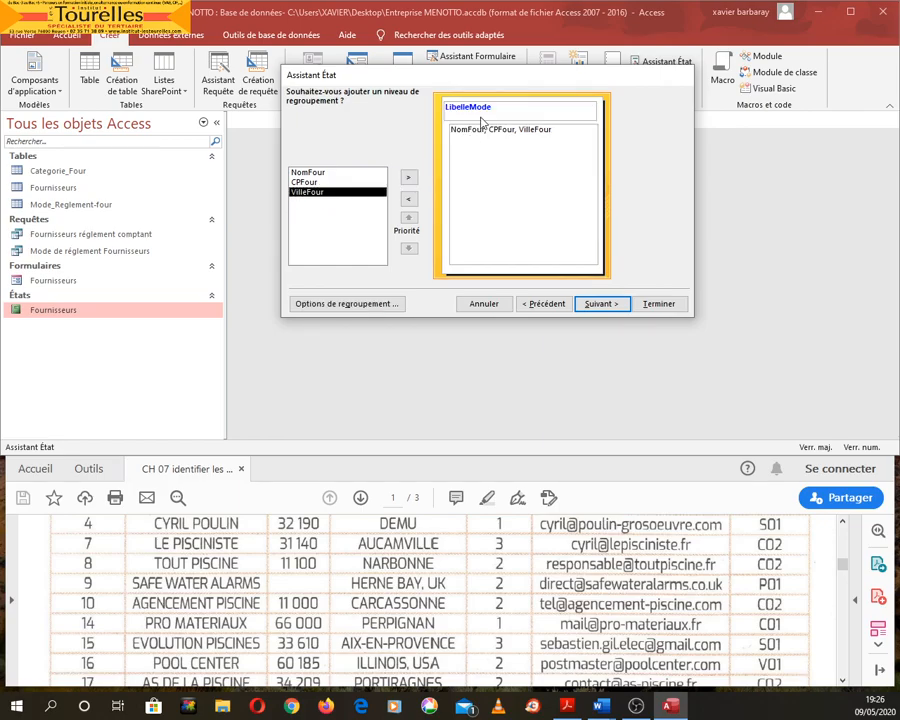